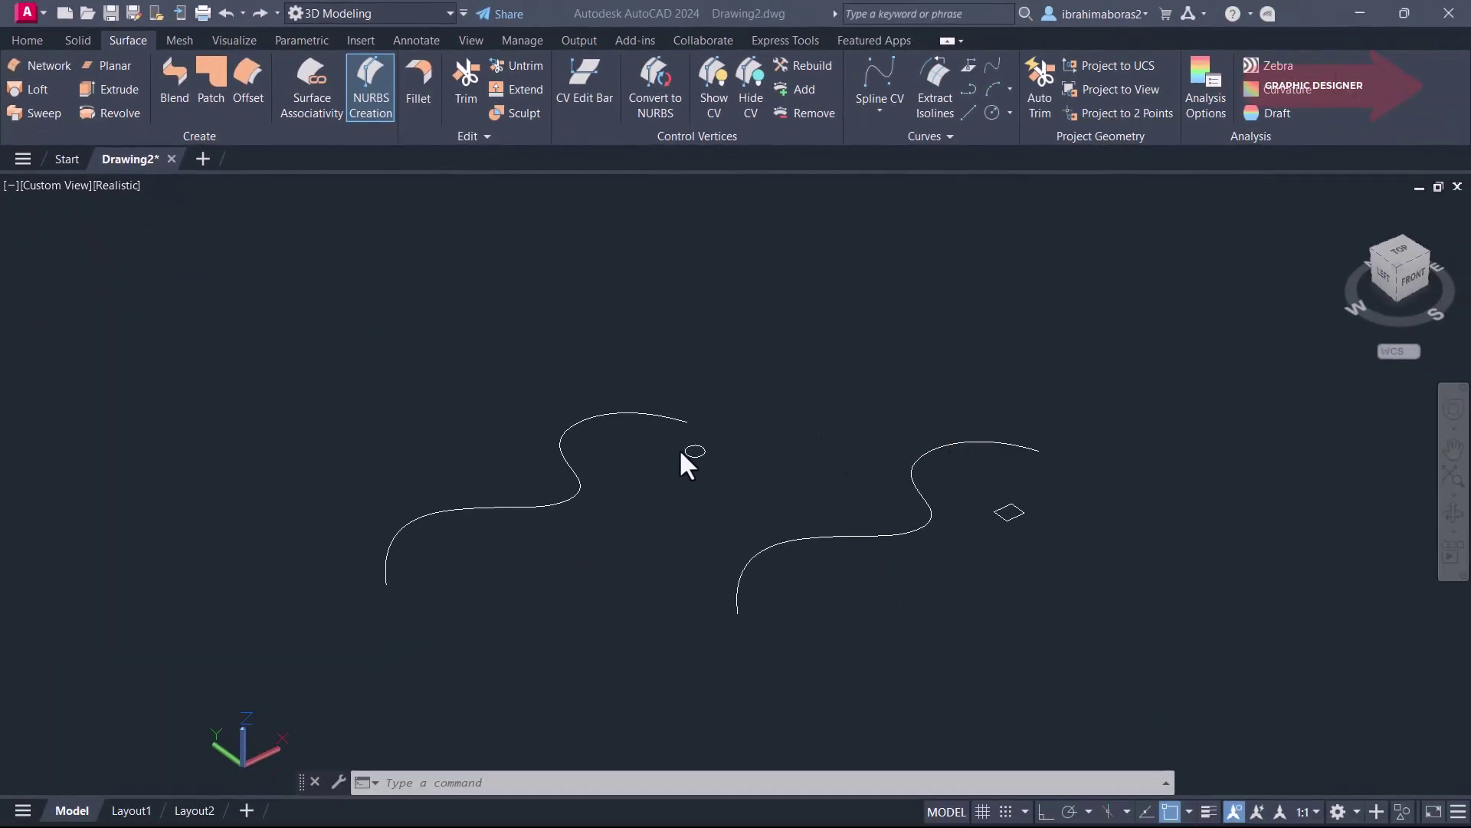
Sweep the small ellipse along the left wavy spline at the default scale 1.0000
scroll(682, 454, up, 2)
text(SW)
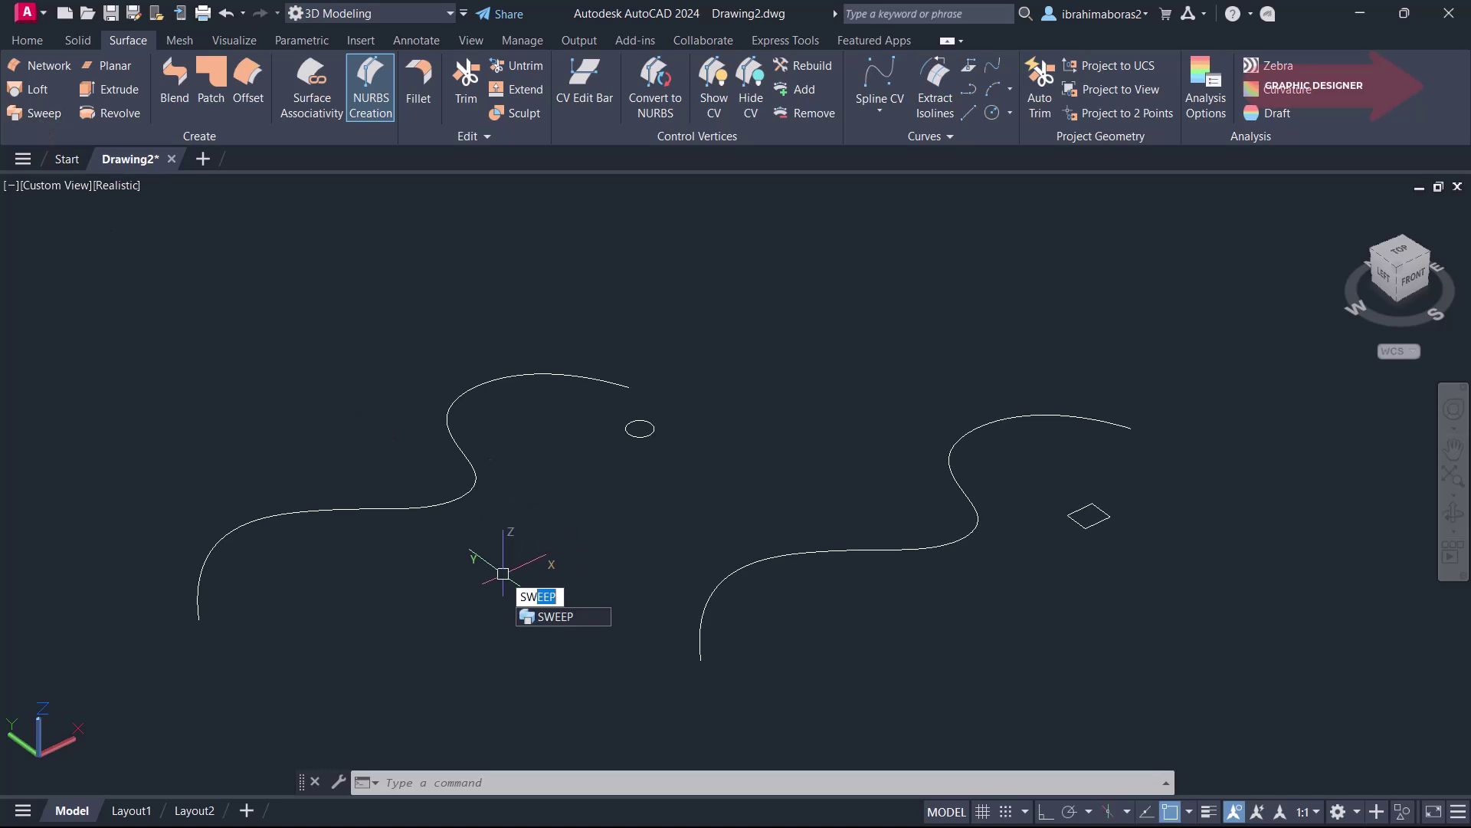
click(587, 614)
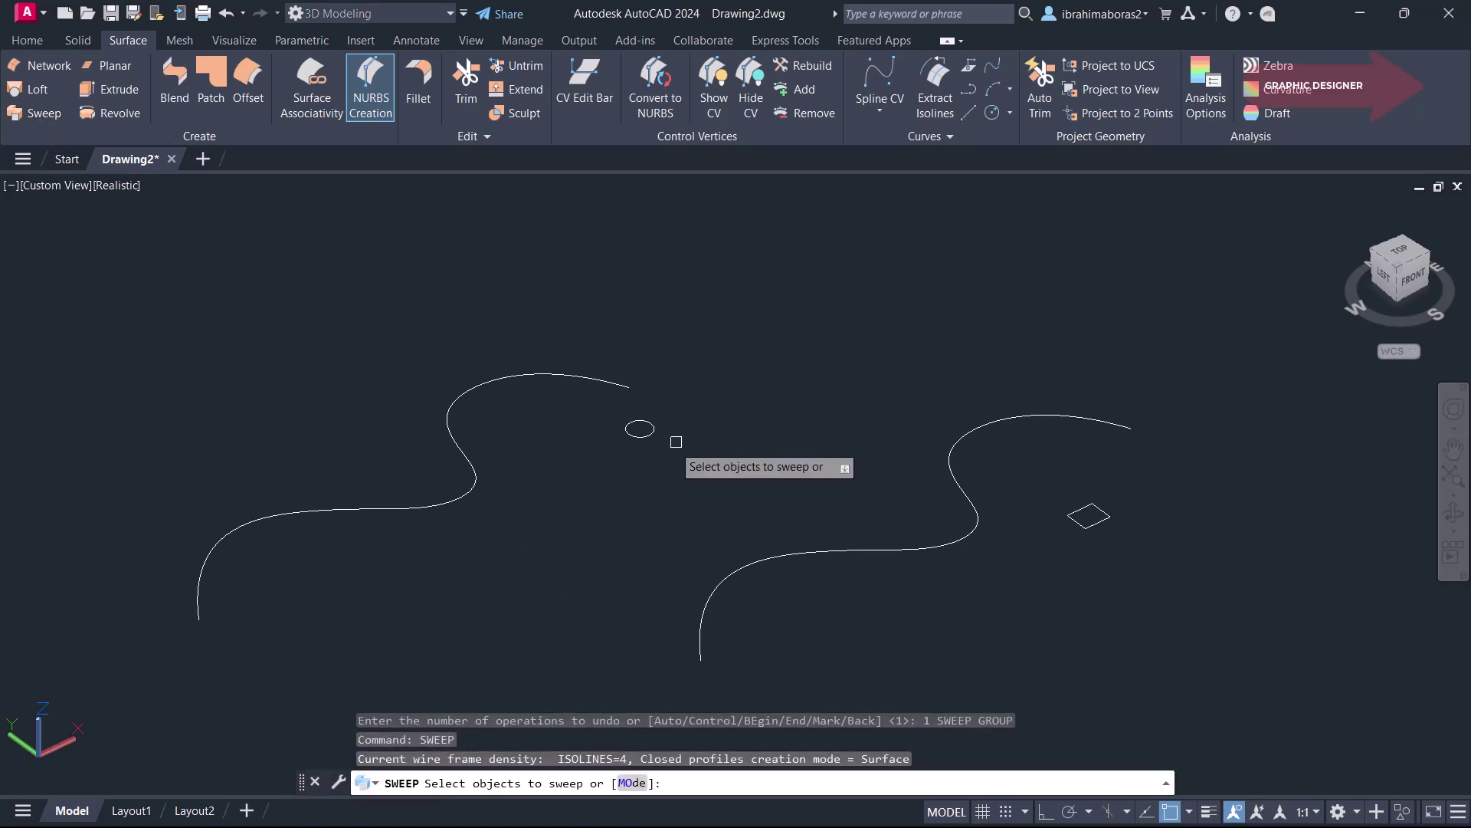
click(651, 439)
right_click(591, 499)
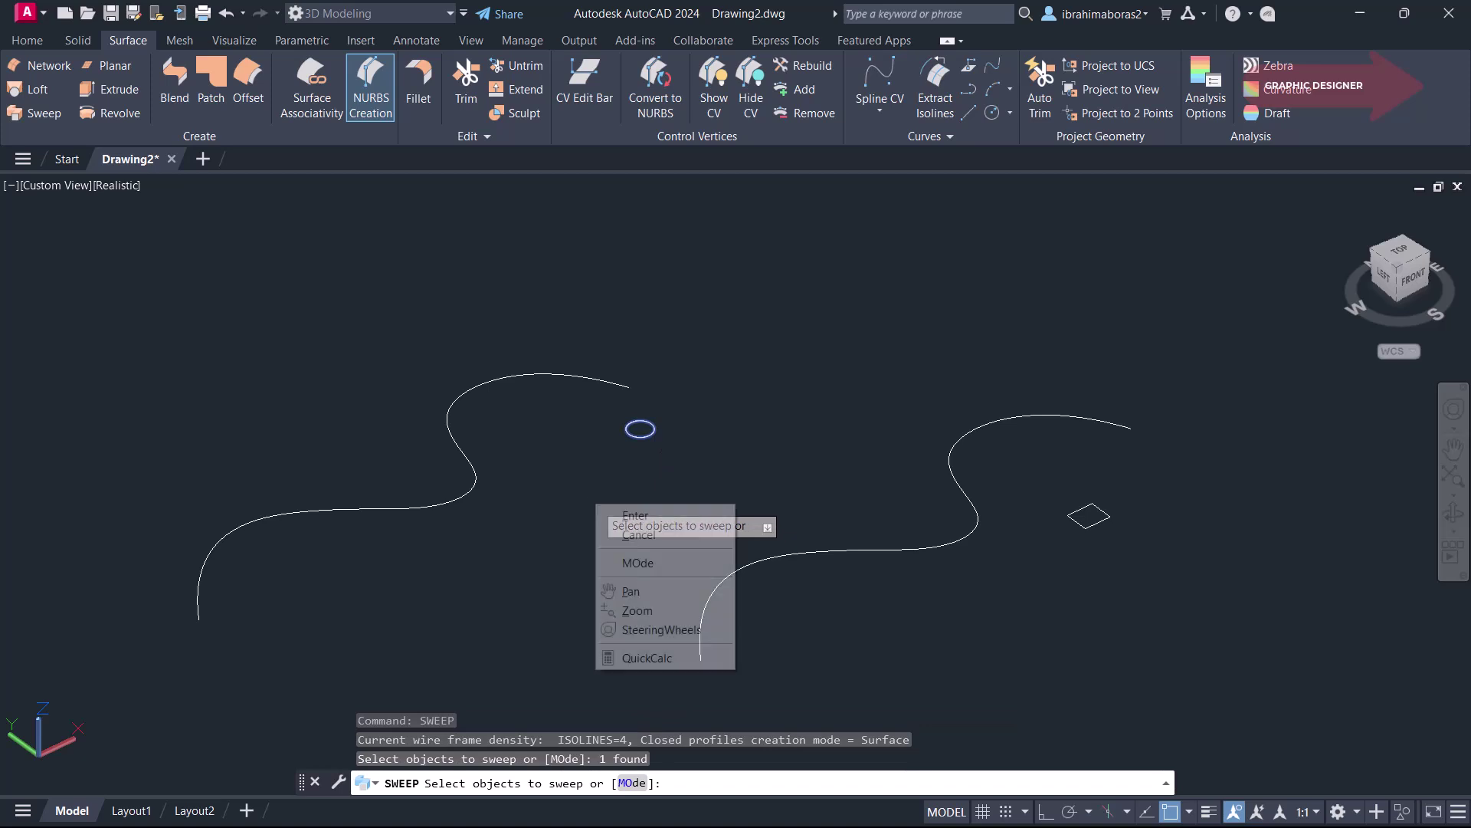
click(609, 513)
click(736, 783)
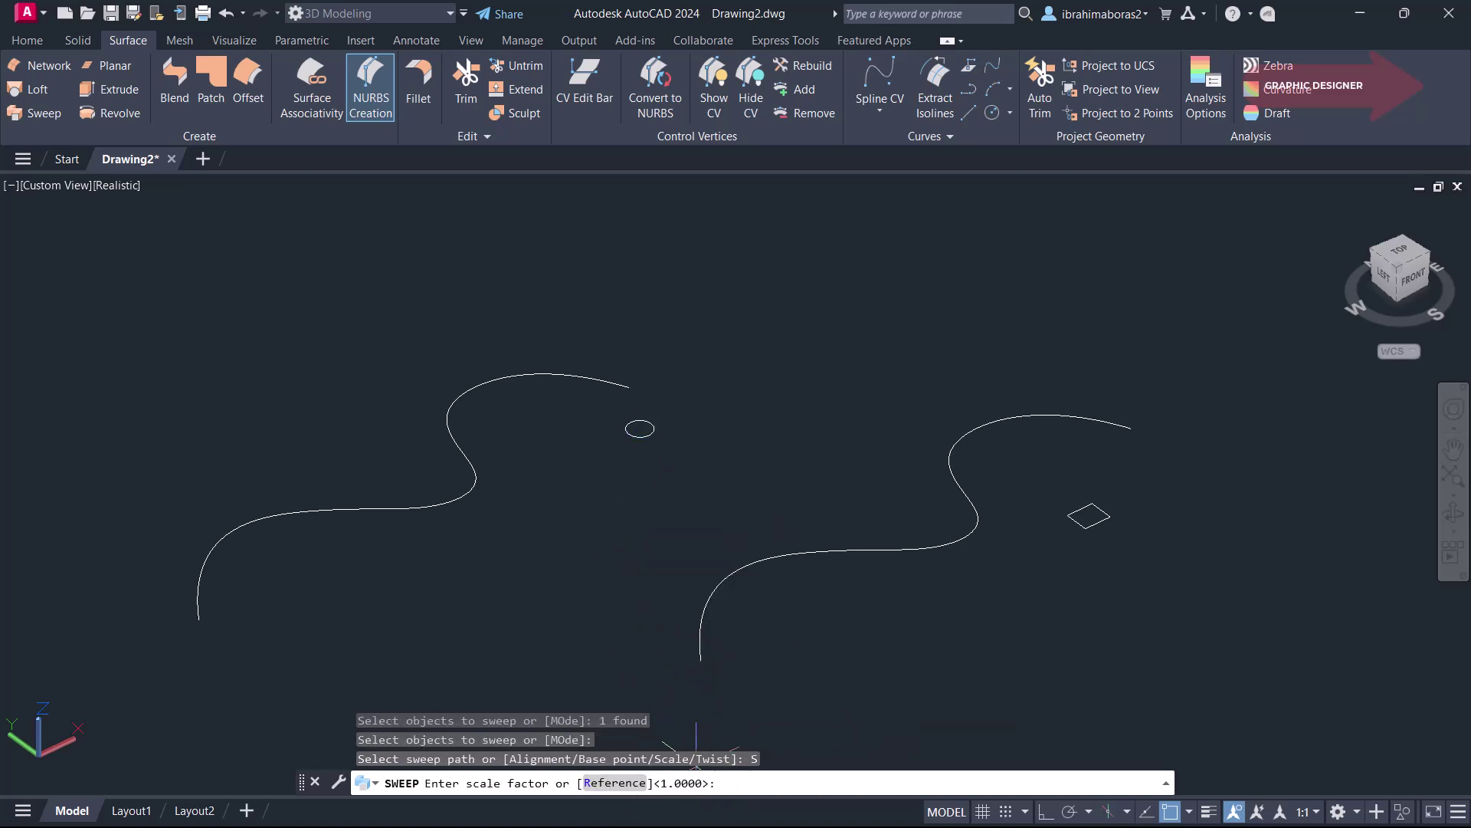
right_click(638, 602)
click(655, 615)
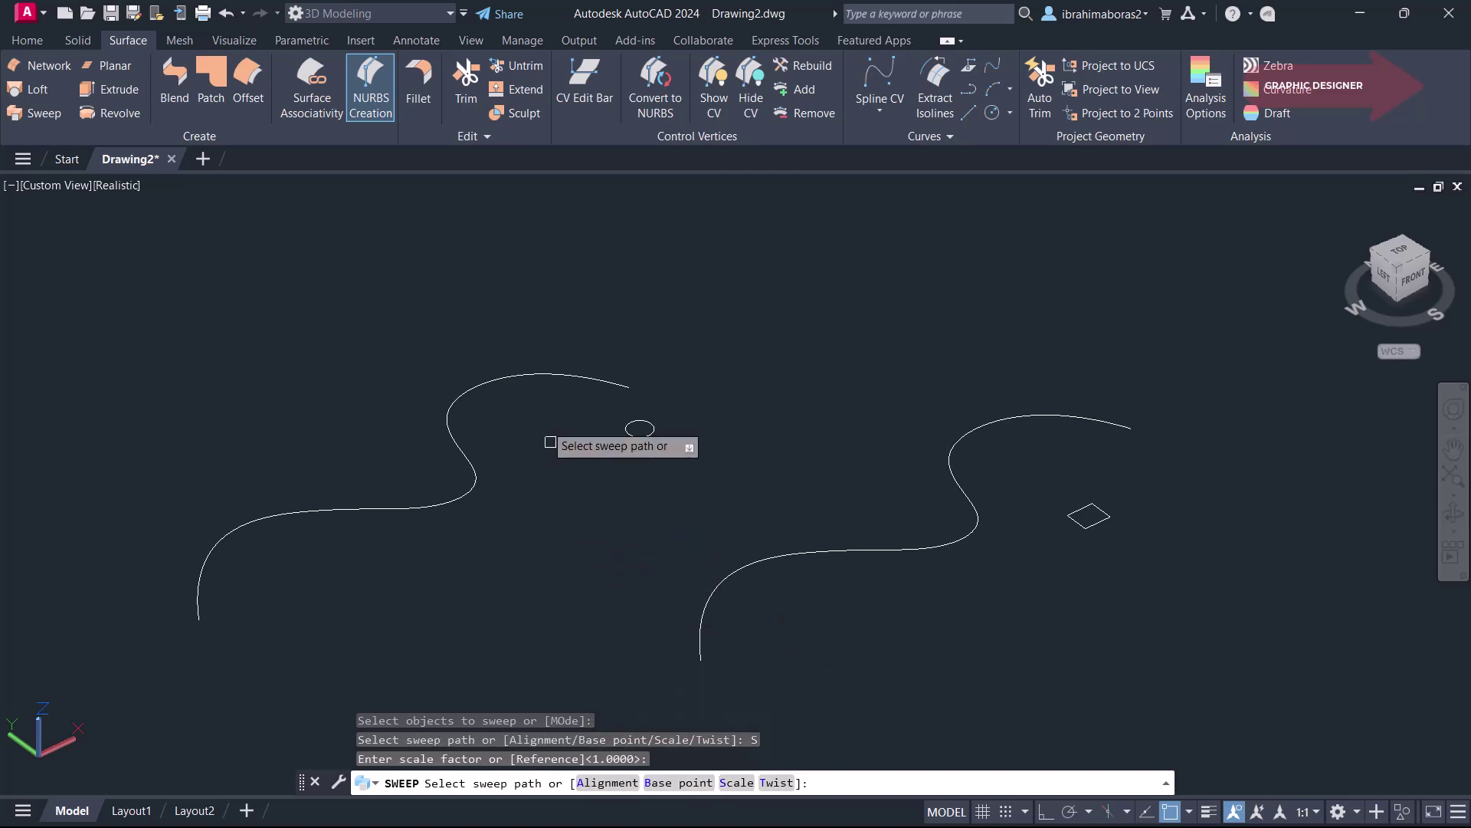
click(502, 382)
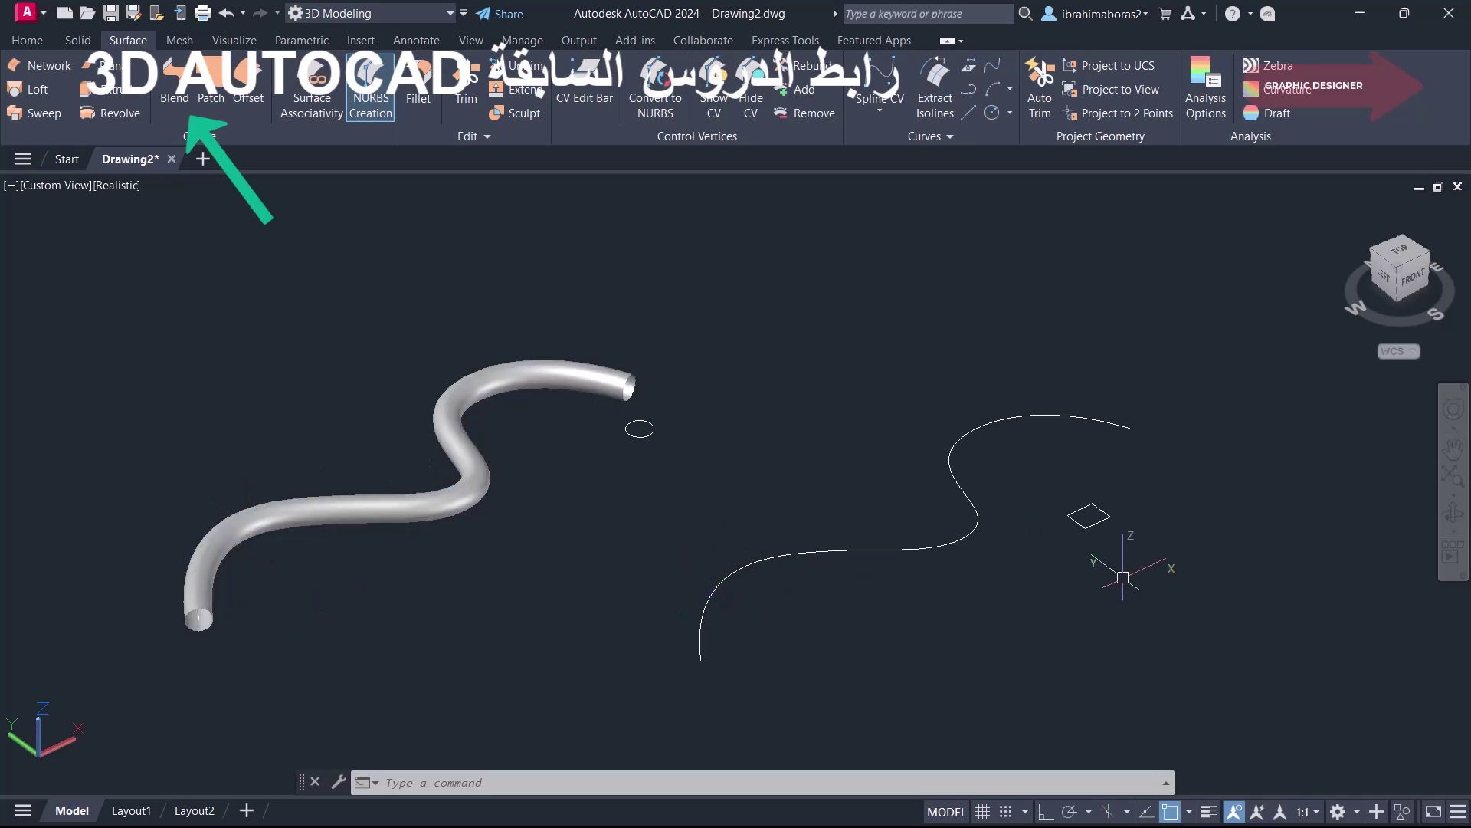
key(Escape)
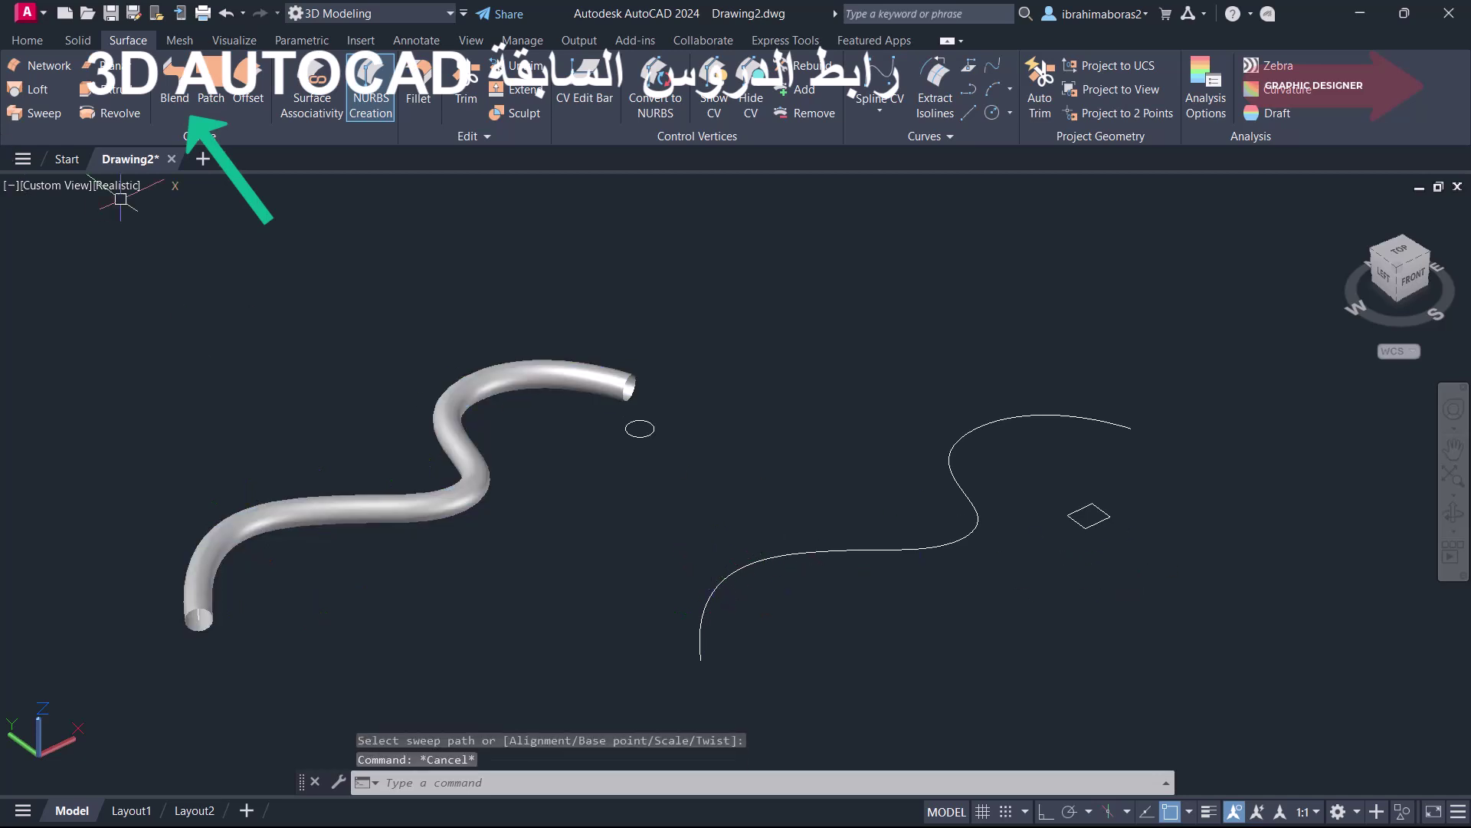
Sweep the diamond profile along the right wavy spline with scale factor 3, then orbit
click(46, 112)
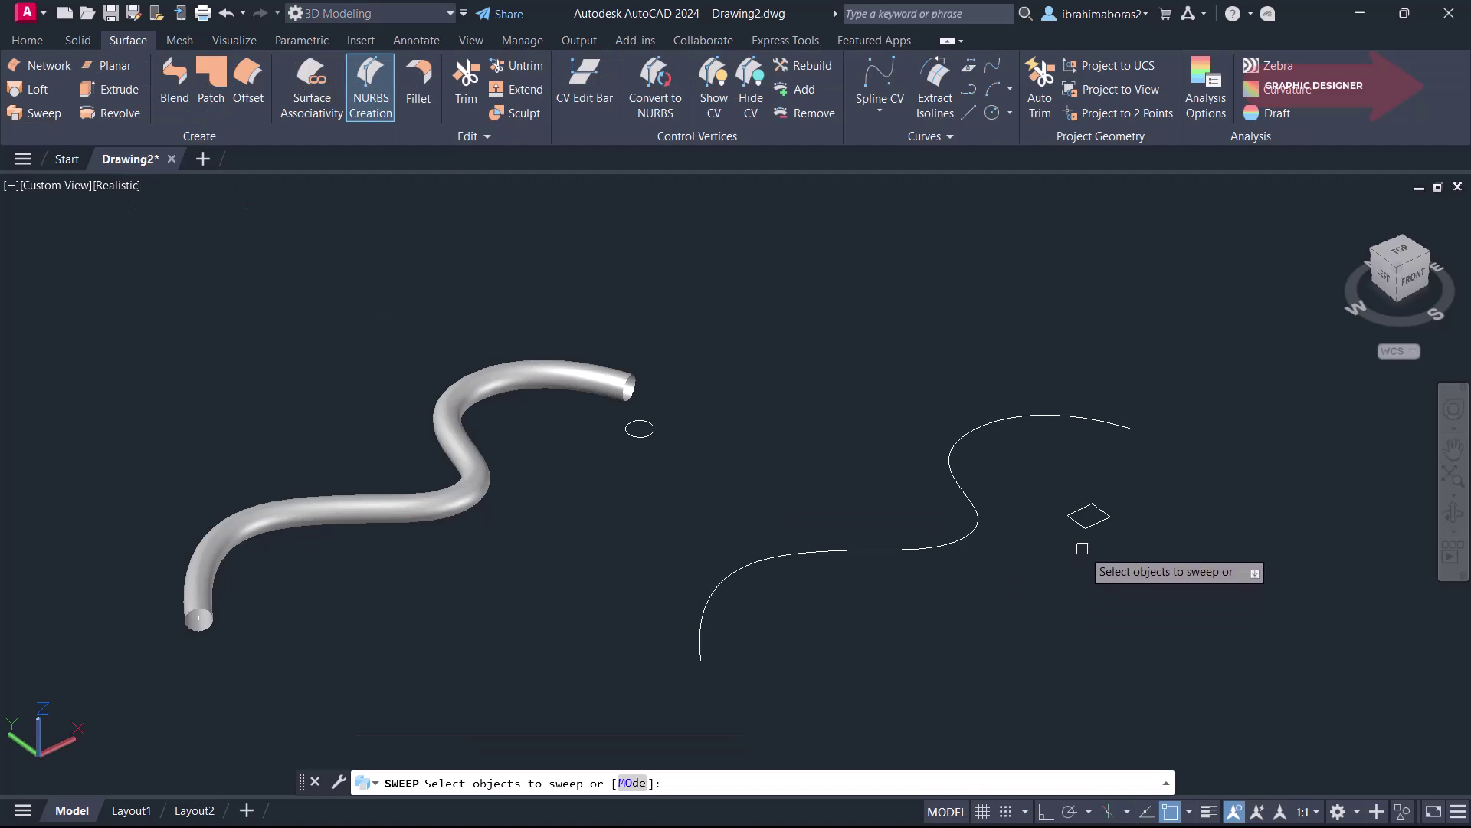
click(1091, 525)
right_click(1043, 575)
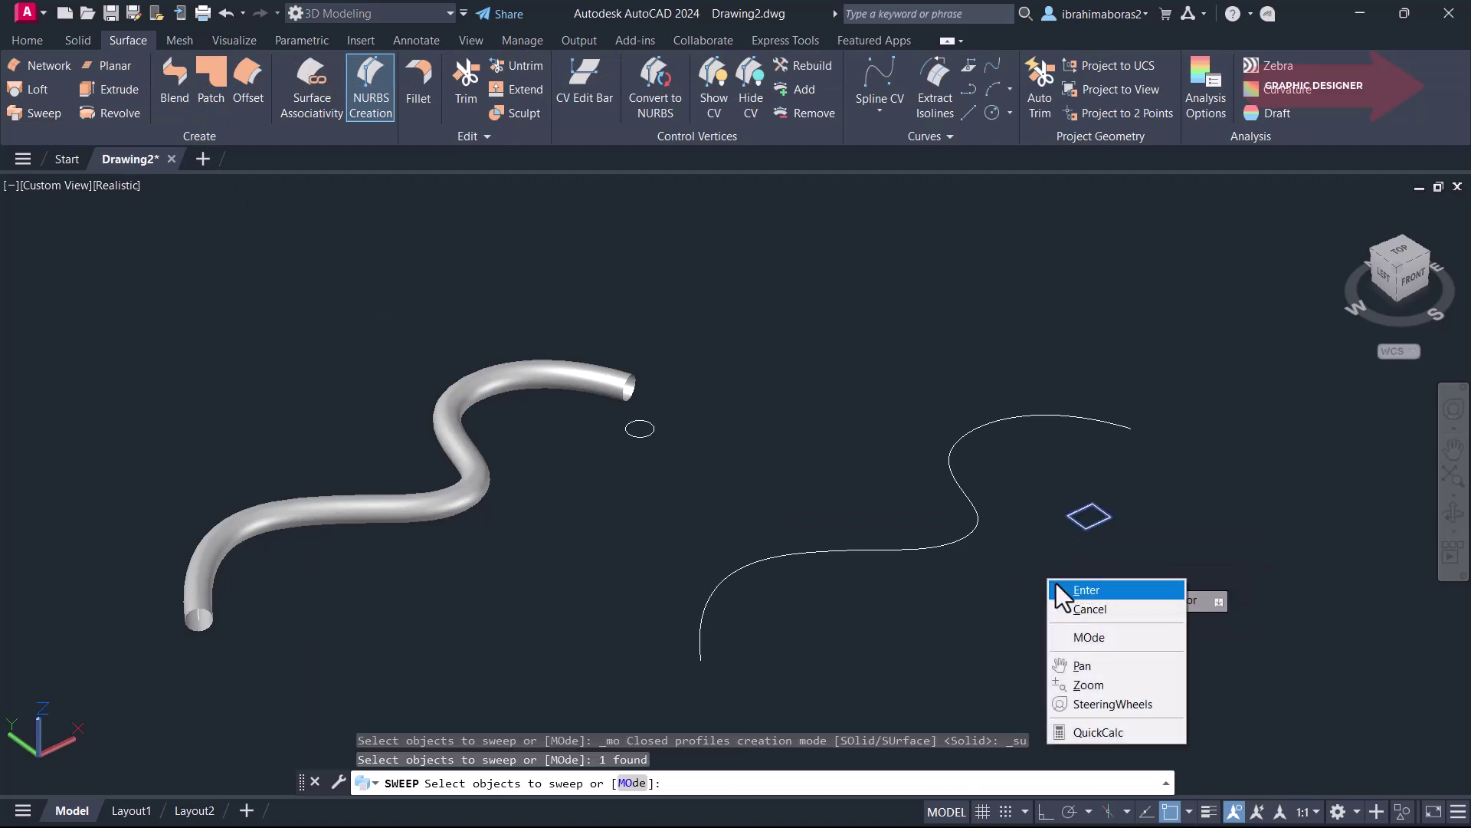
click(1069, 591)
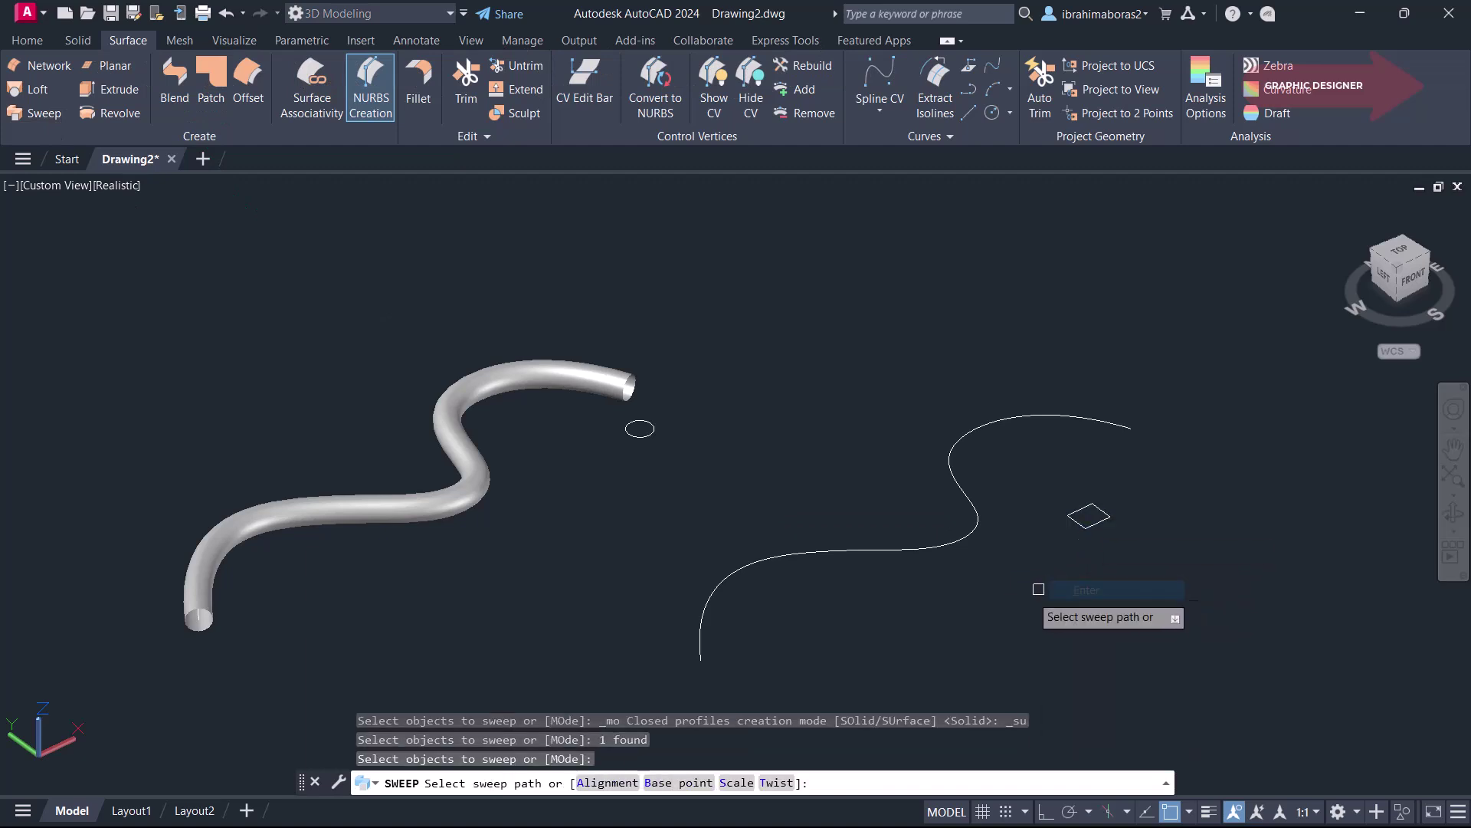
click(736, 784)
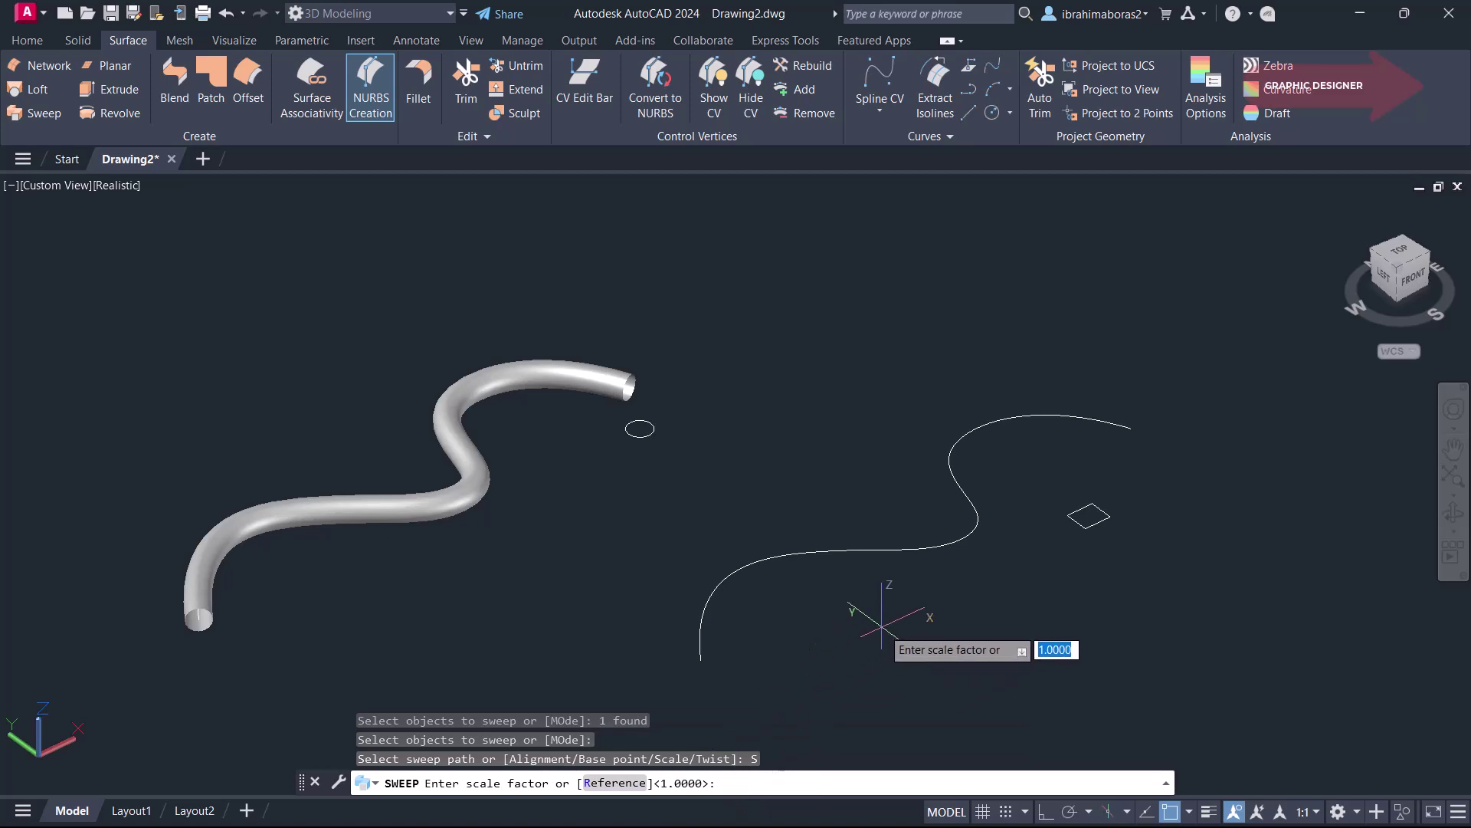
text(3)
key(Return)
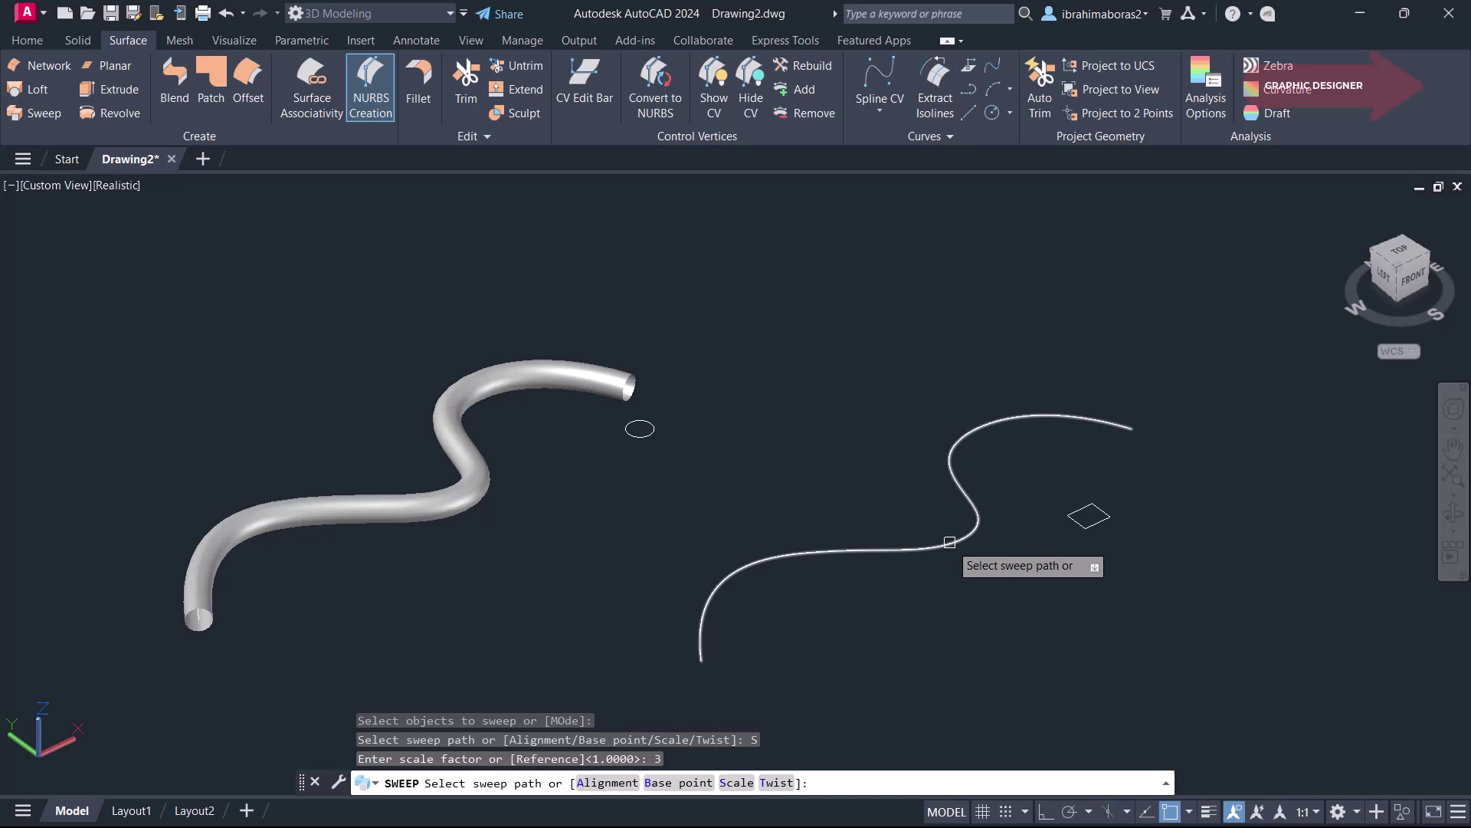
click(949, 542)
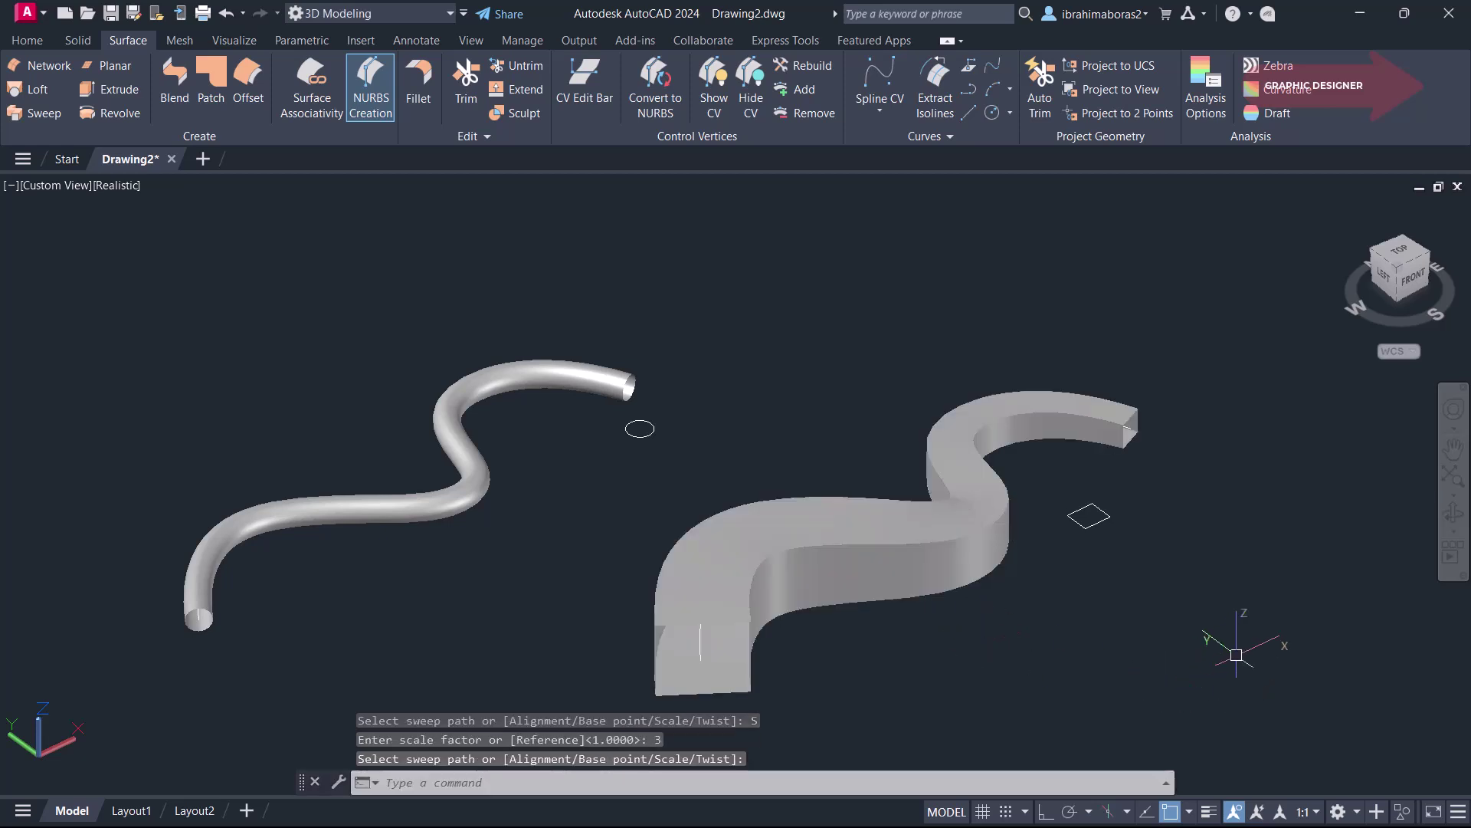
mouse_move(1236, 654)
shift+middle_down()
mouse_move(1110, 660)
mouse_move(1109, 635)
shift+middle_up()
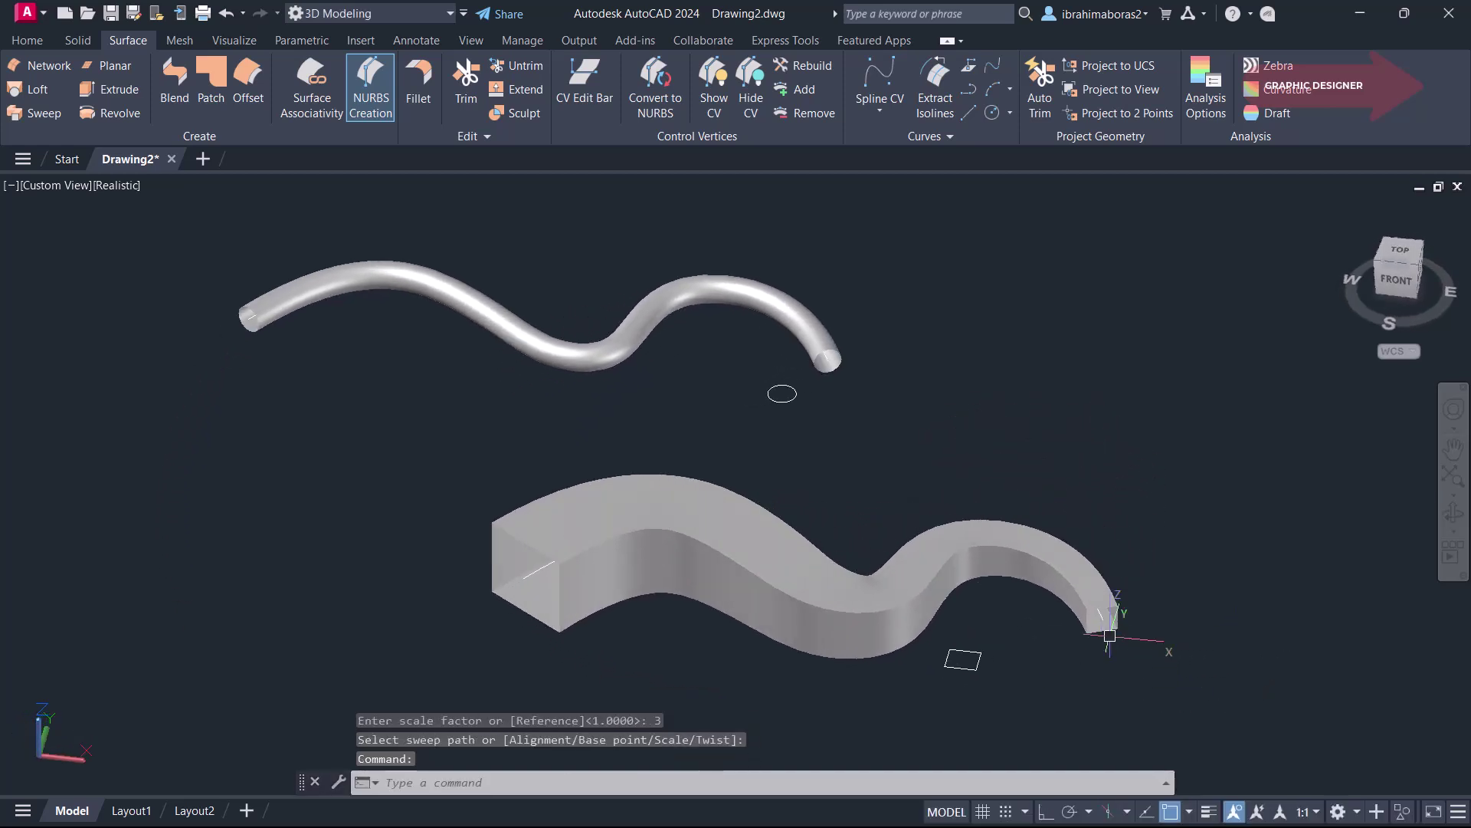
Orbit, zoom and pan over to the helix and its diamond and circle profiles
mouse_move(674, 537)
shift+middle_down()
mouse_move(783, 667)
mouse_move(901, 647)
mouse_move(781, 641)
mouse_move(802, 641)
shift+middle_up()
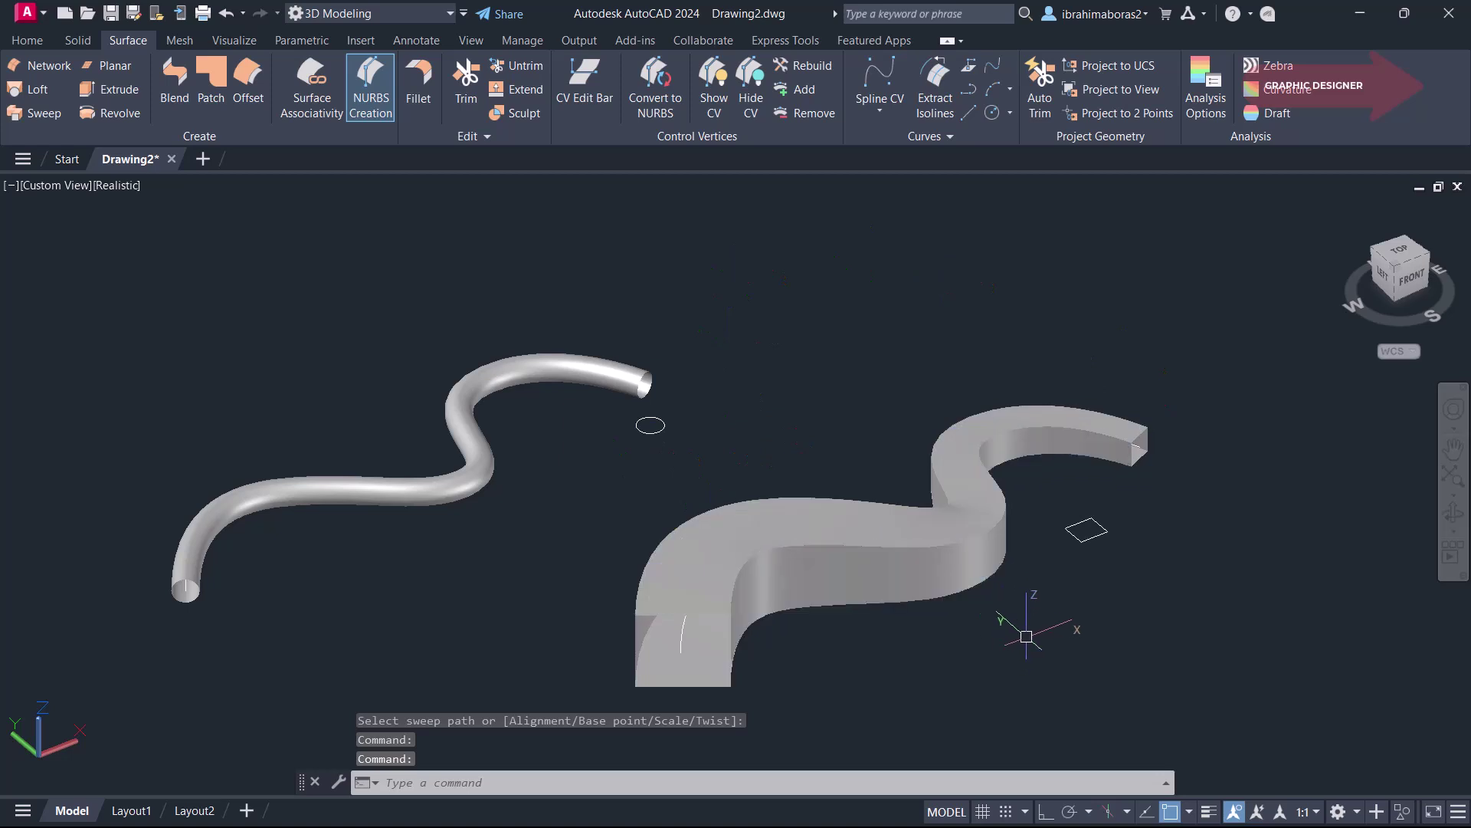
scroll(1226, 652, down, 3)
scroll(1172, 631, down, 4)
middle_drag(1173, 631, 582, 536)
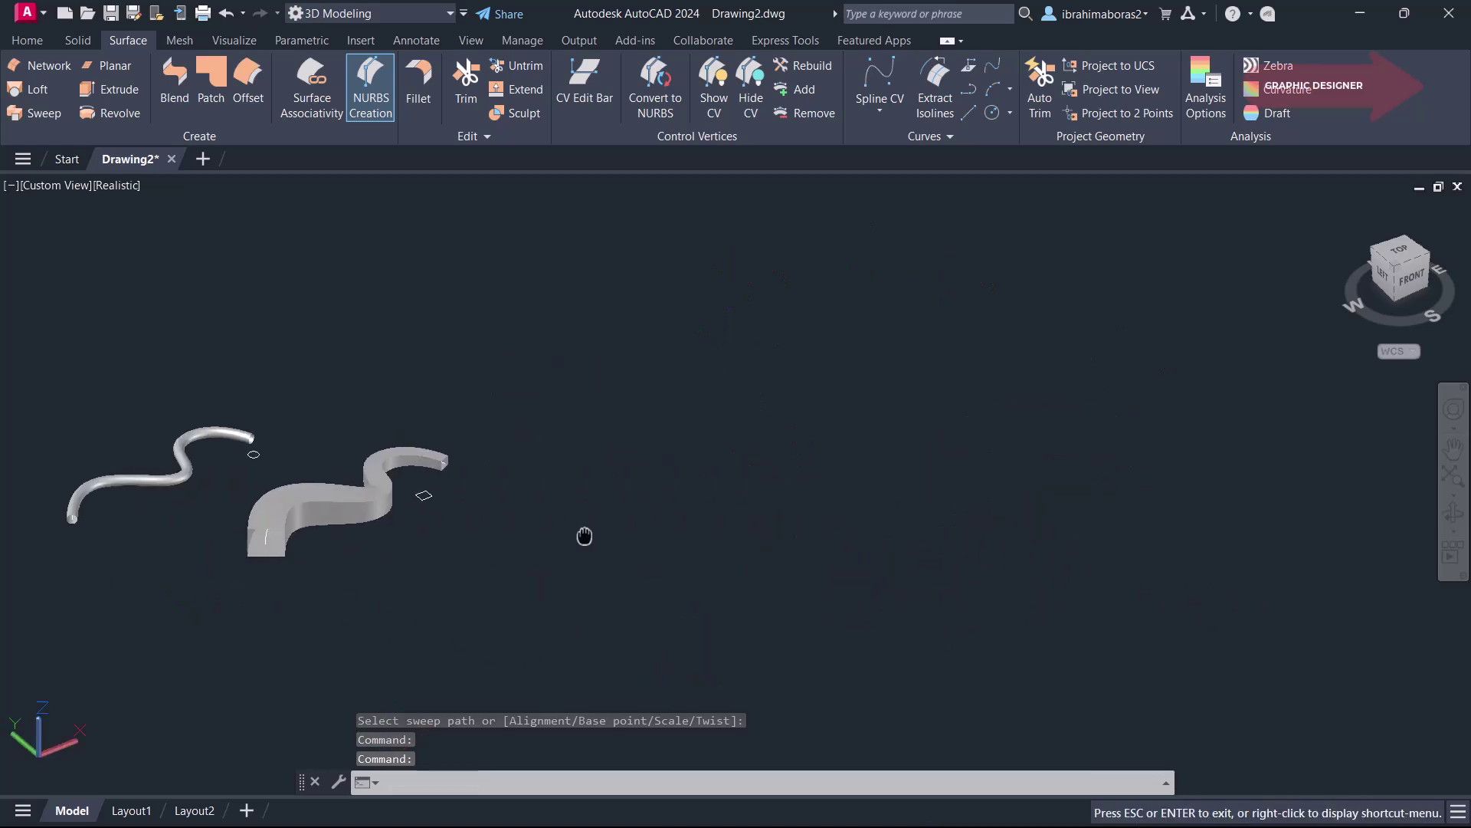
scroll(537, 567, down, 5)
scroll(462, 549, down, 3)
scroll(831, 585, up, 2)
scroll(843, 587, up, 1)
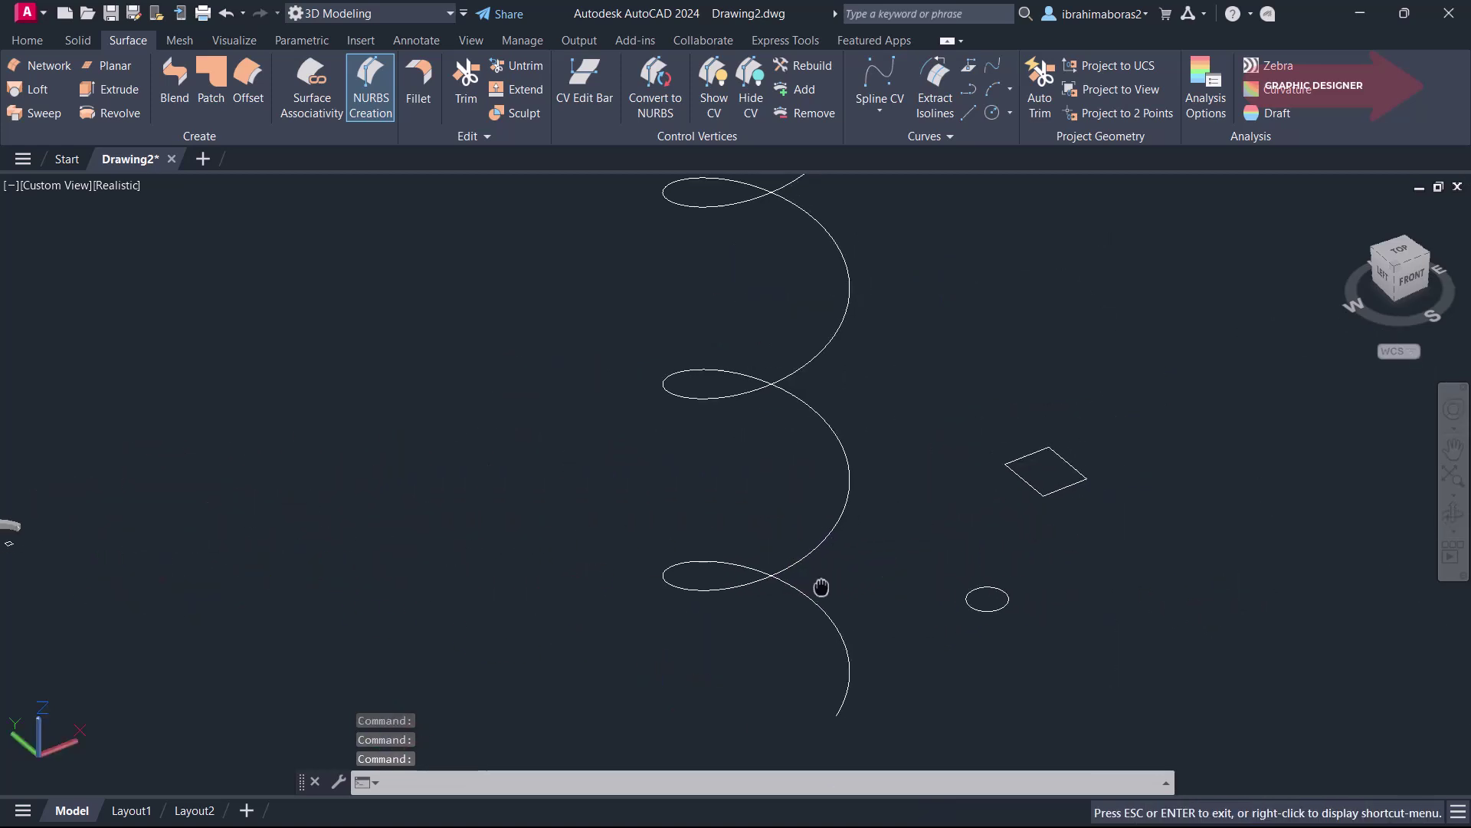
scroll(843, 587, up, 2)
scroll(815, 549, down, 1)
scroll(809, 555, down, 1)
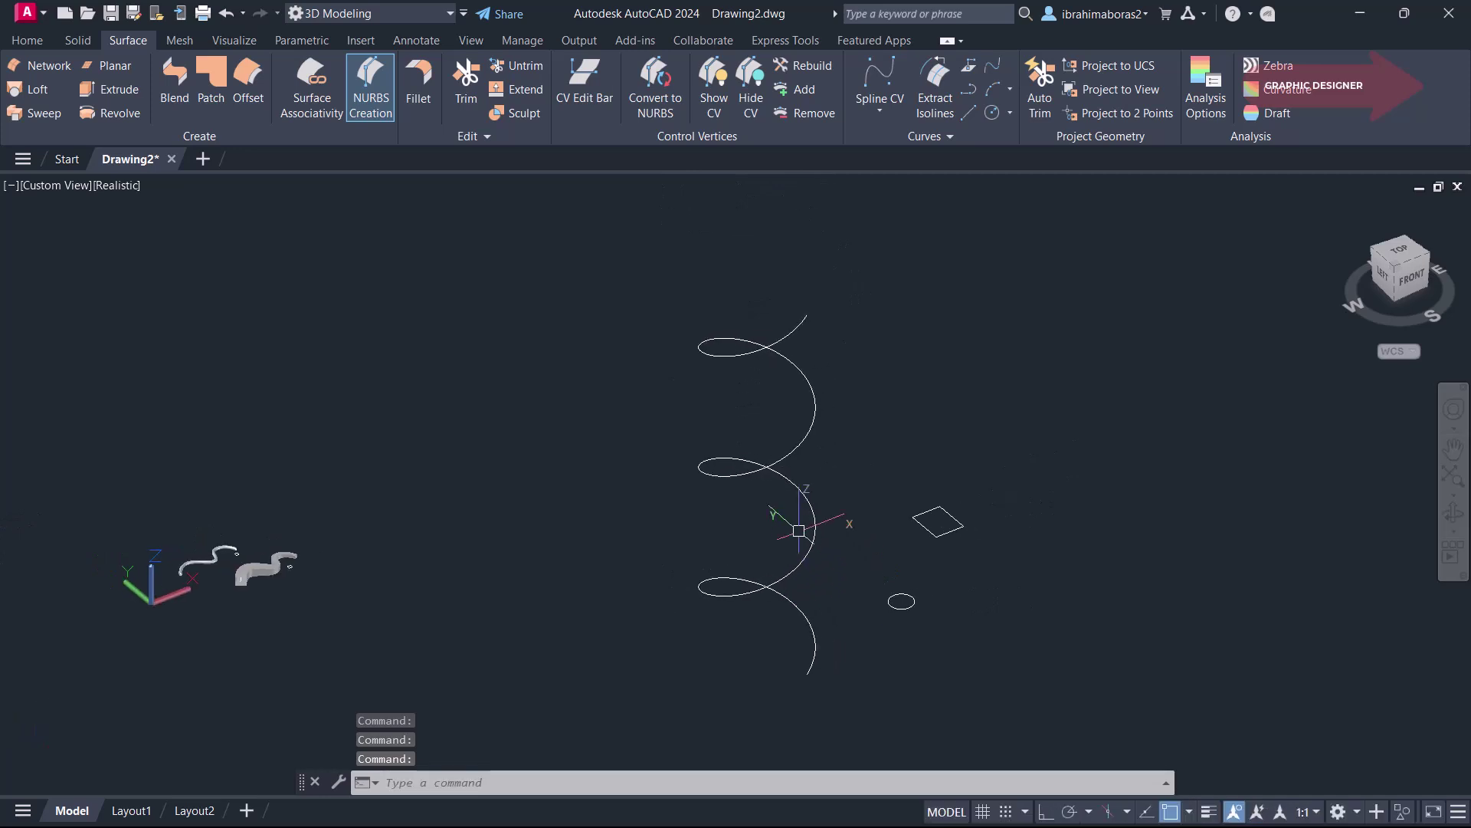
scroll(799, 529, up, 2)
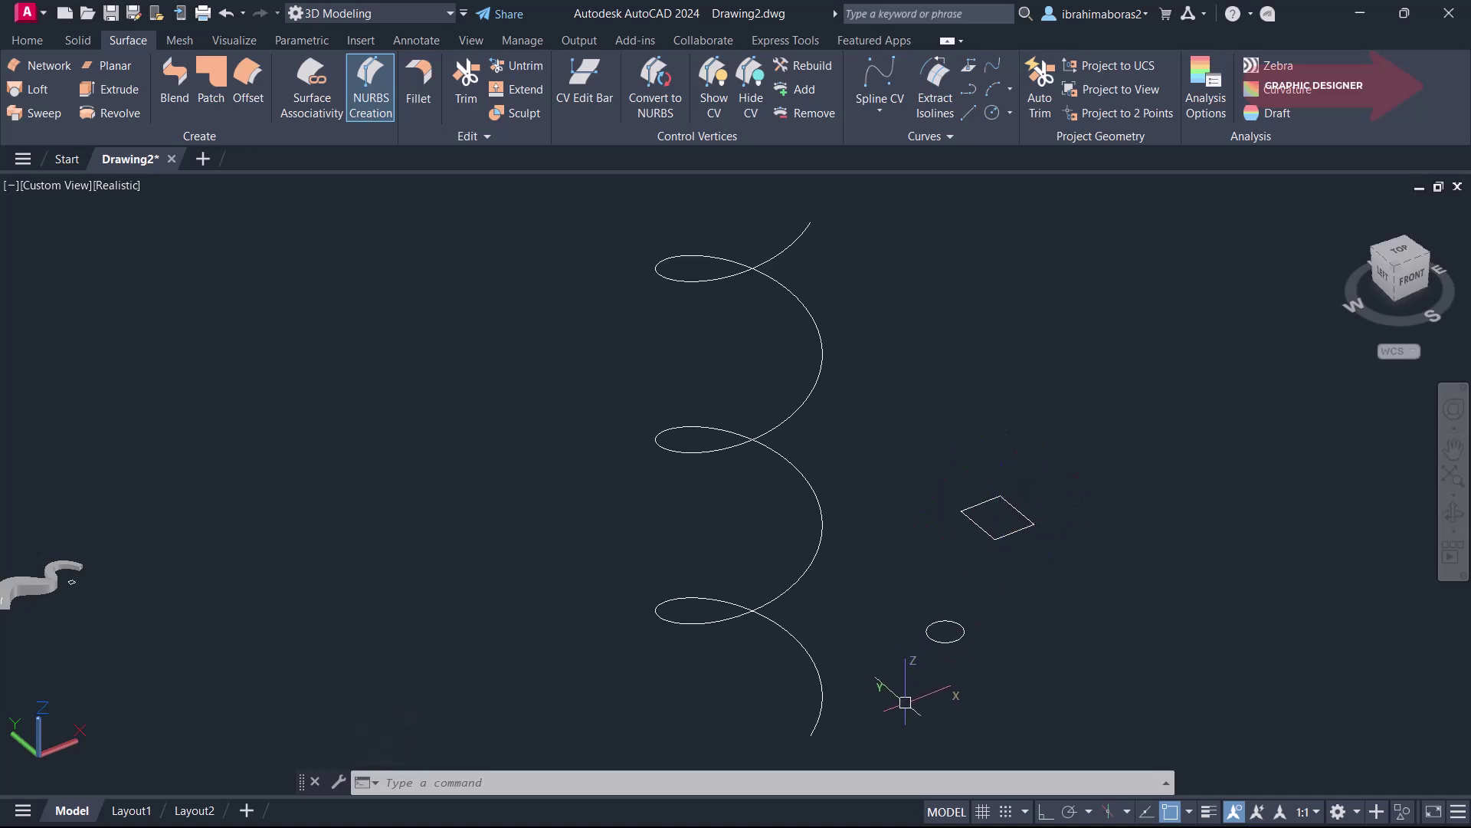
Copy the helix and place the copy to its right
text(Co)
key(Return)
click(820, 693)
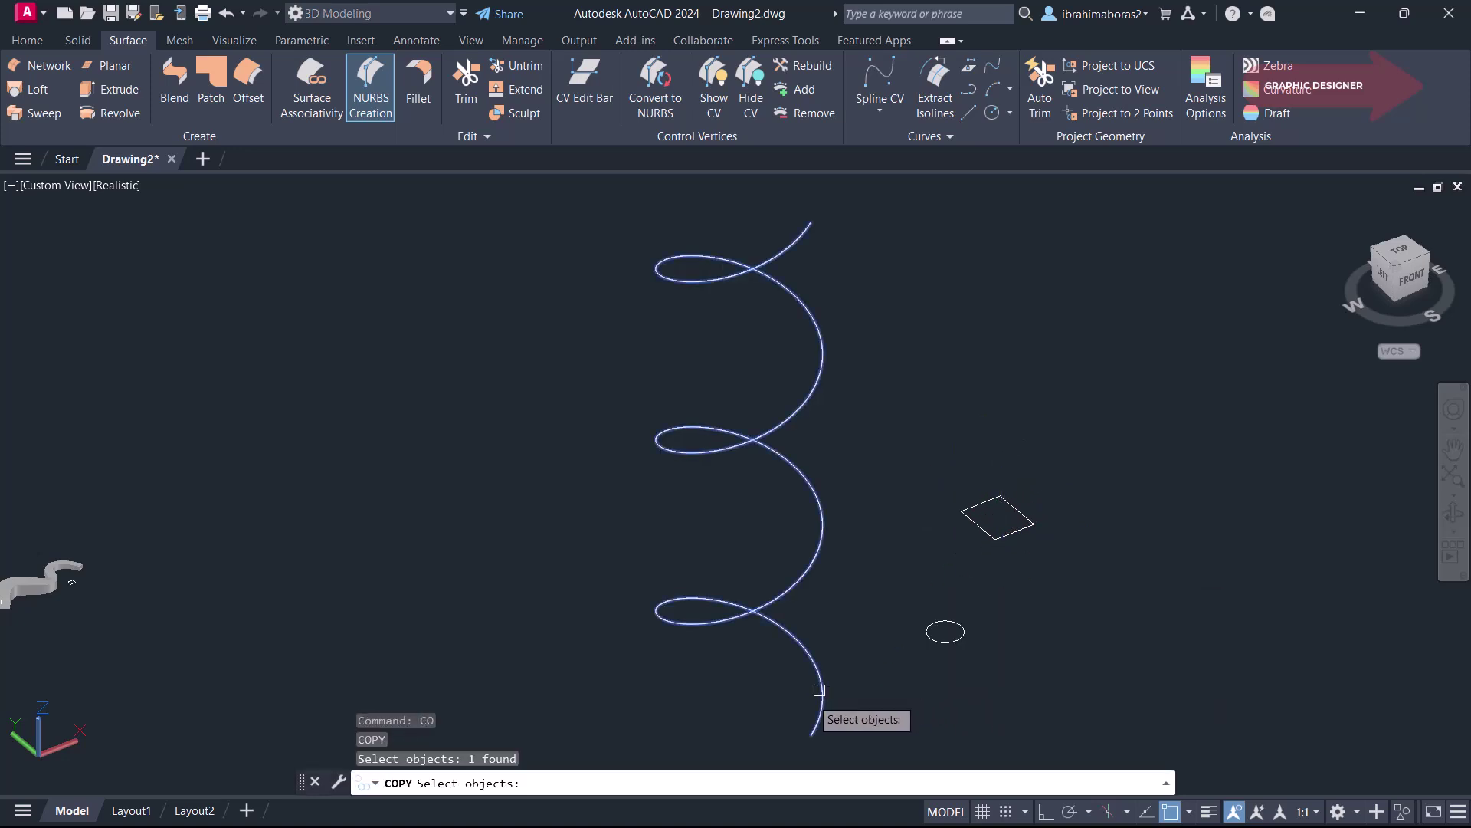
key(Return)
click(824, 737)
middle_drag(1215, 699, 1024, 665)
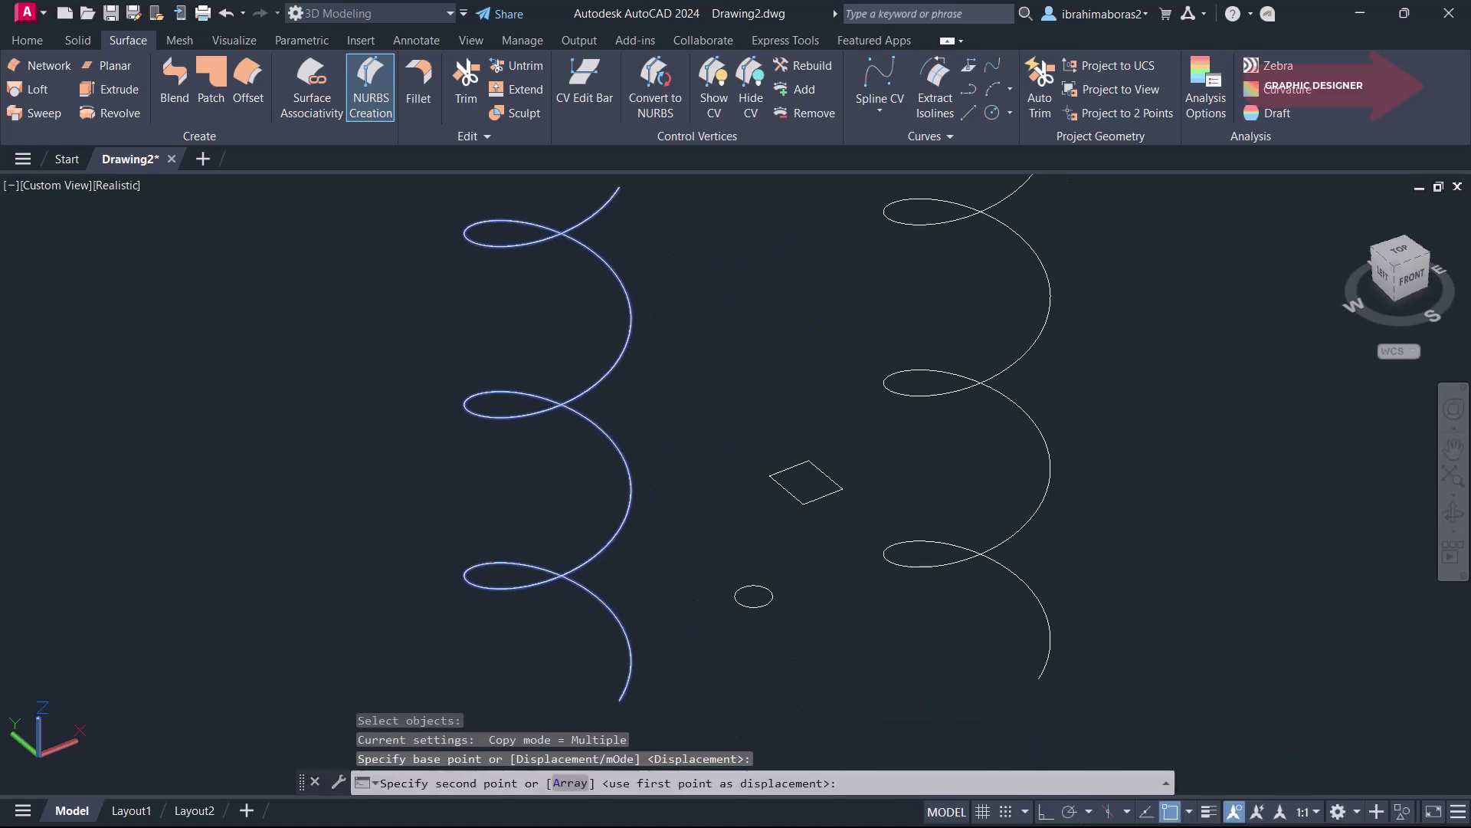
click(1200, 692)
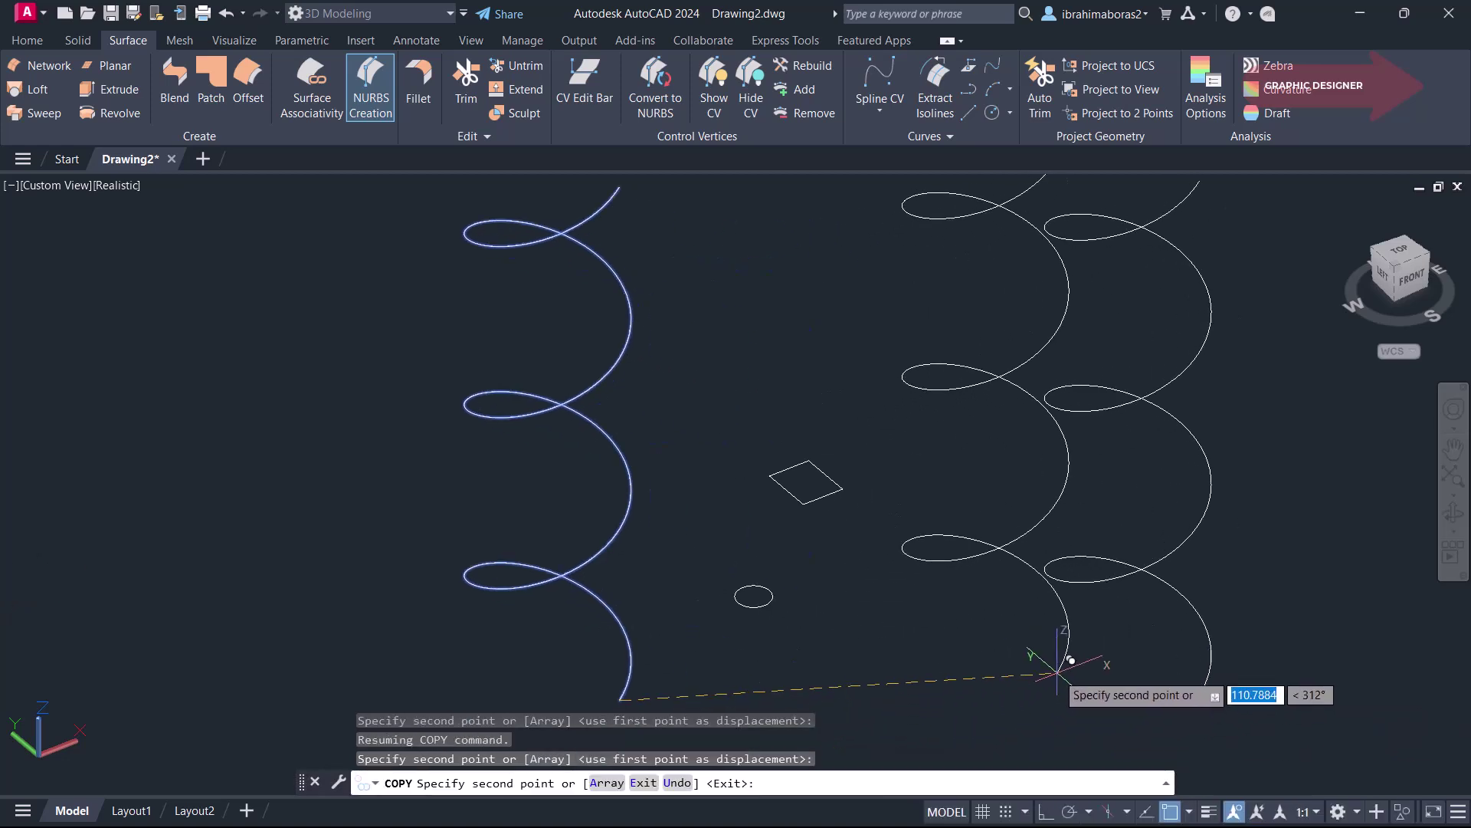
right_click(1057, 672)
click(1097, 412)
middle_drag(865, 592, 875, 600)
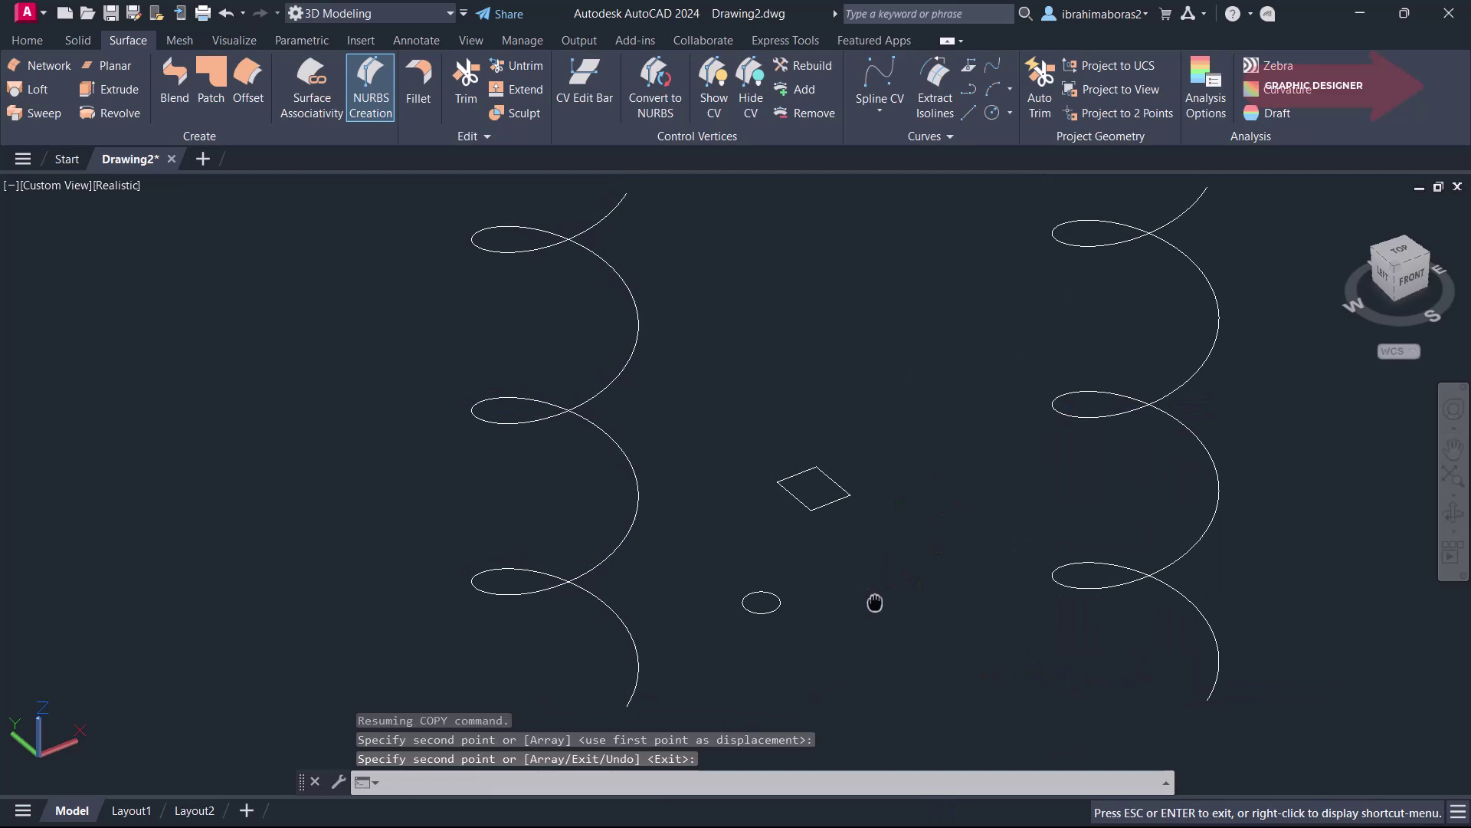
Sweep the small circle along the left helix into a round coil spring
text(SWEEP)
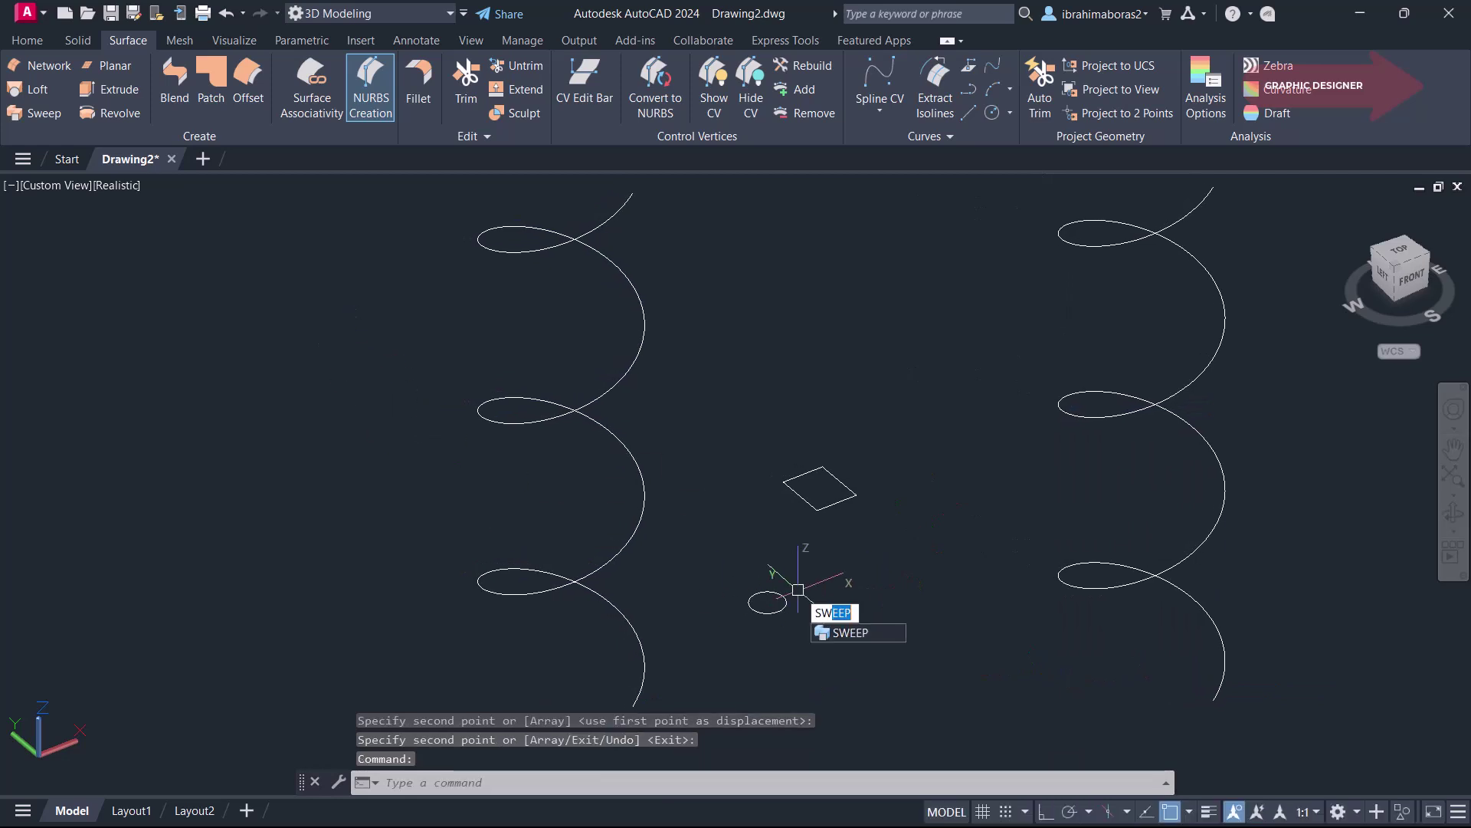
key(Return)
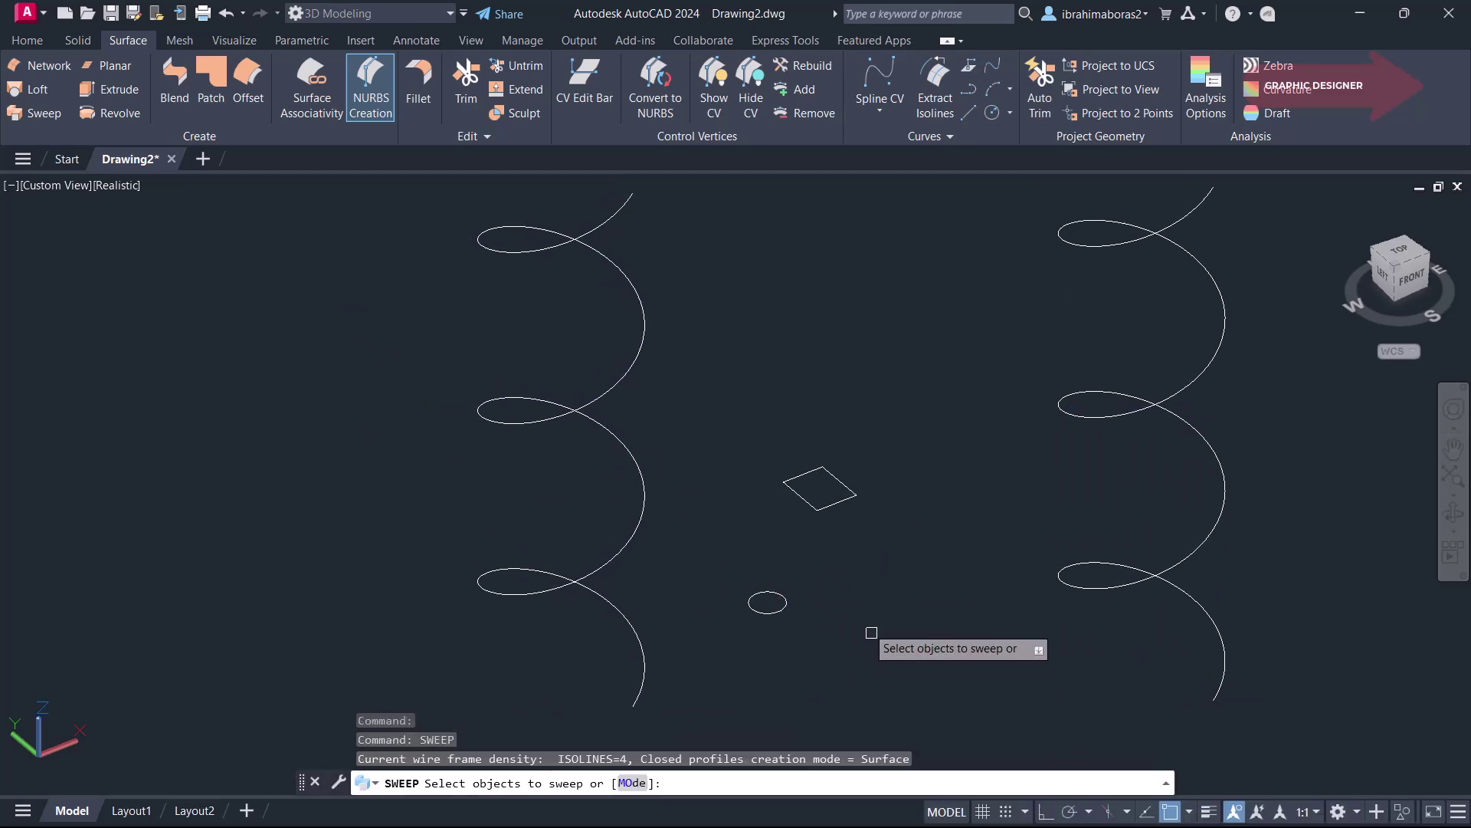
click(791, 606)
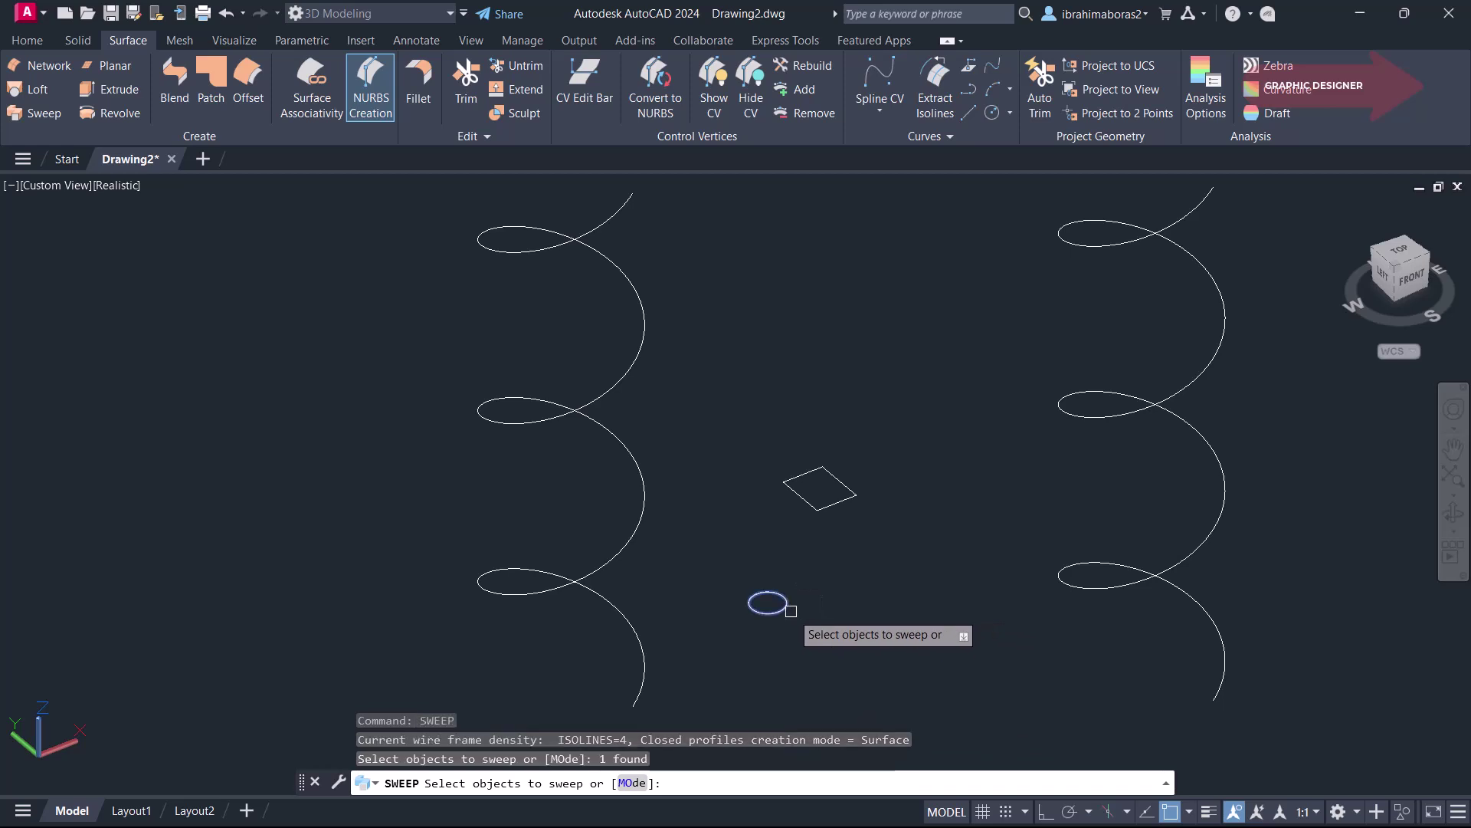
right_click(679, 657)
click(705, 674)
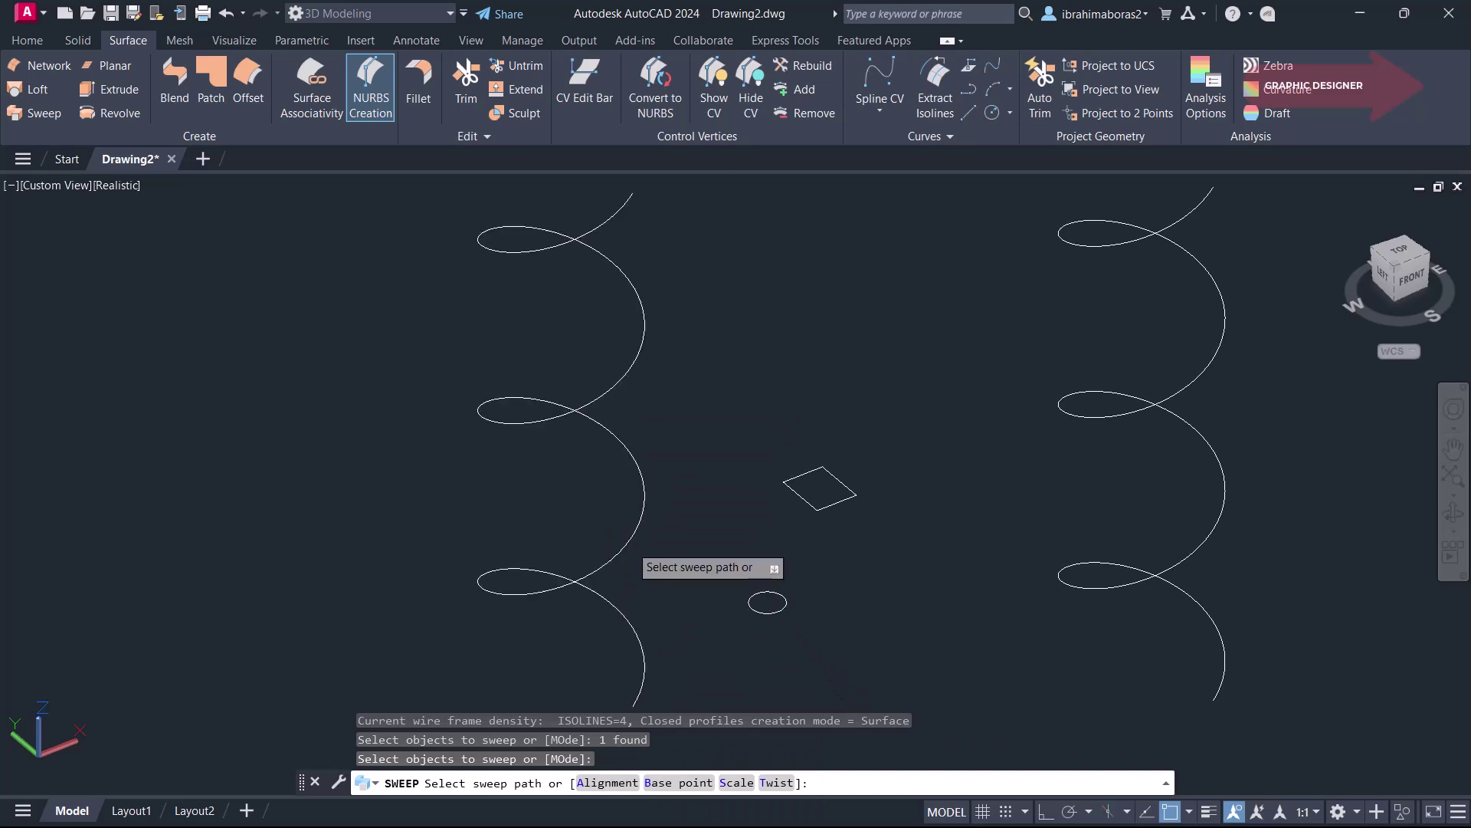
click(630, 550)
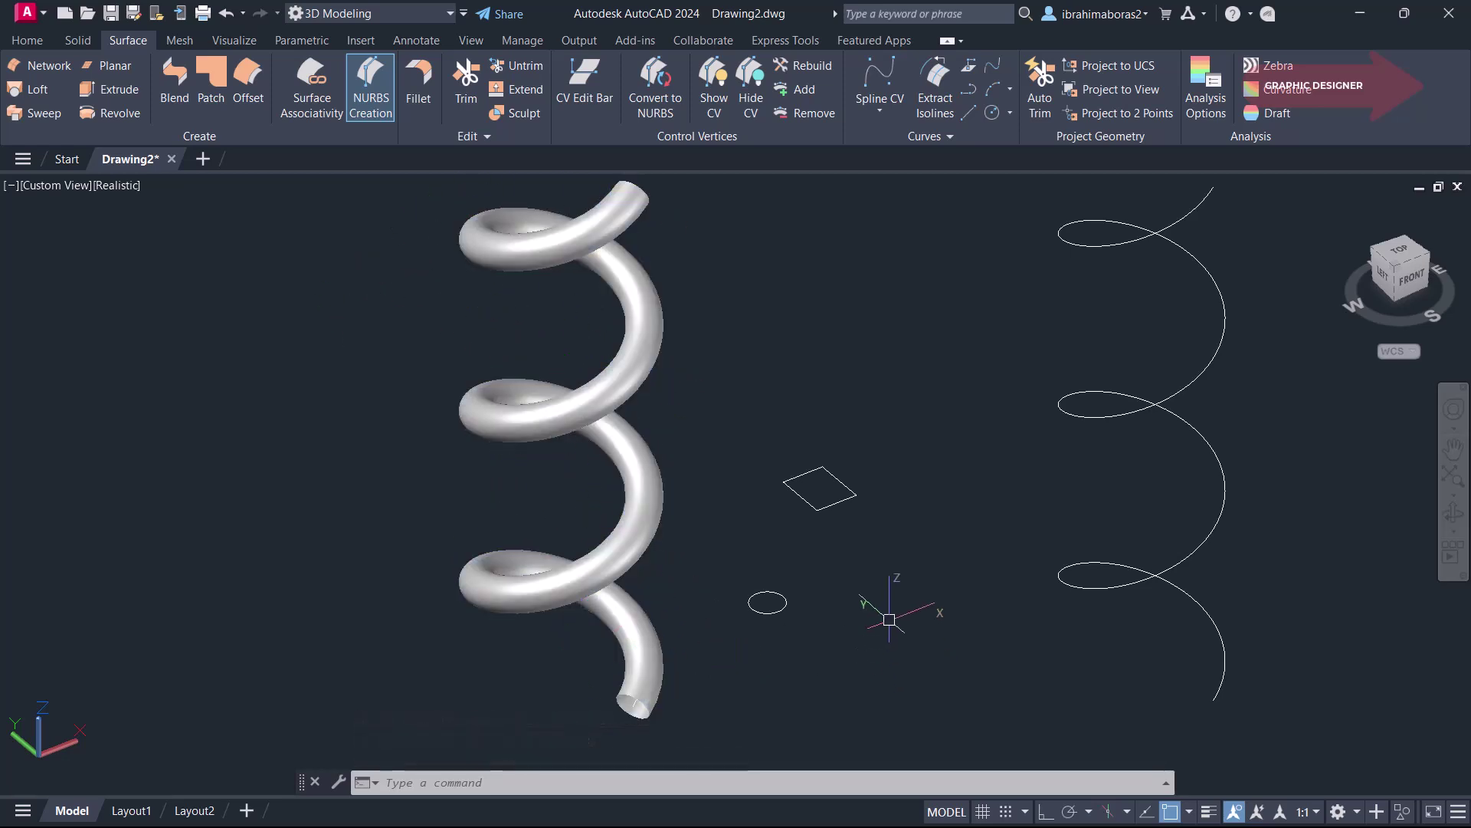
Sweep the small square along the copied right helix with an 800 twist angle
scroll(1054, 609, down, 1)
middle_drag(1054, 610, 790, 594)
text(SW)
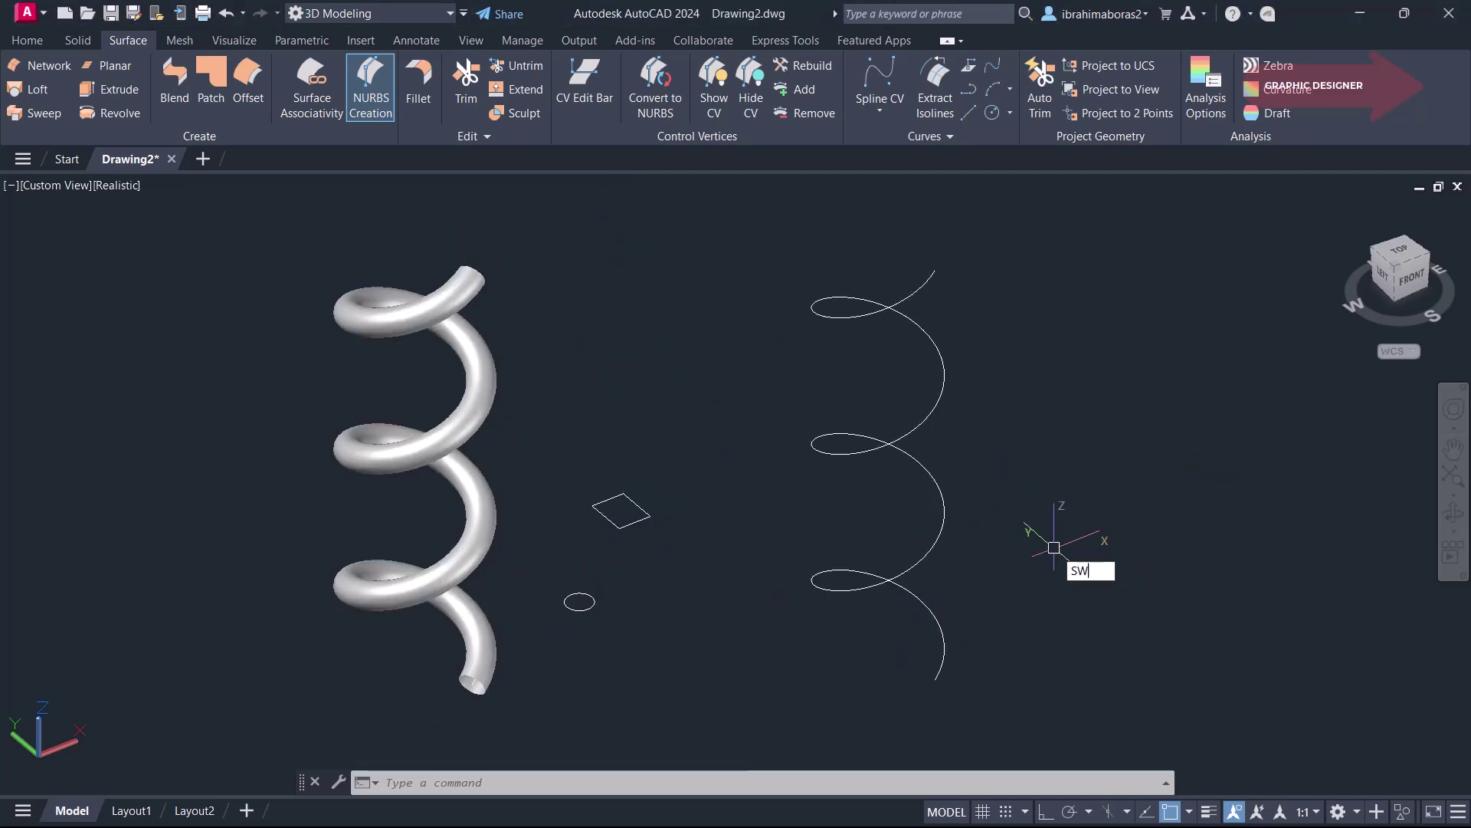
key(Return)
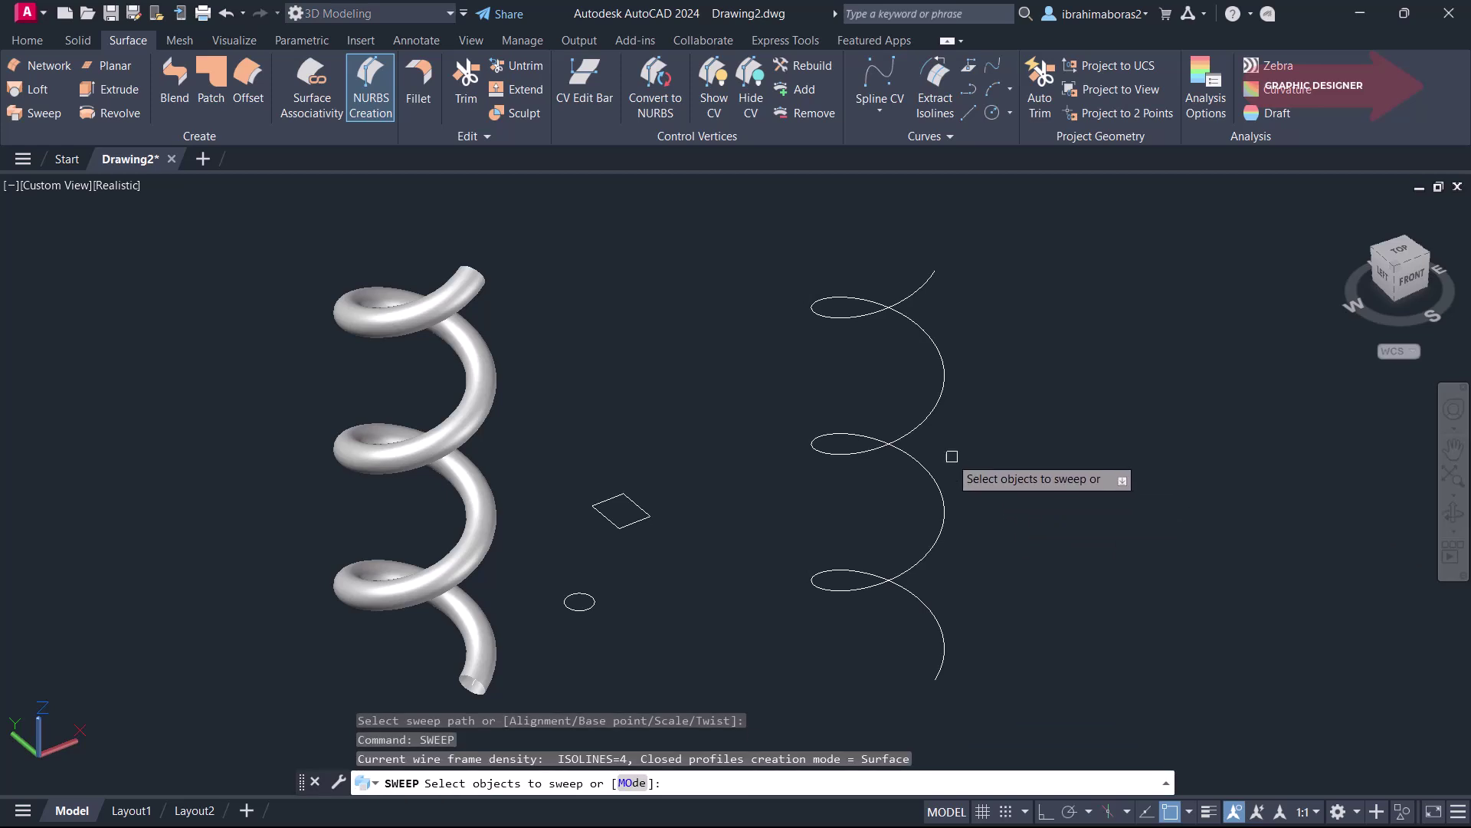
click(648, 515)
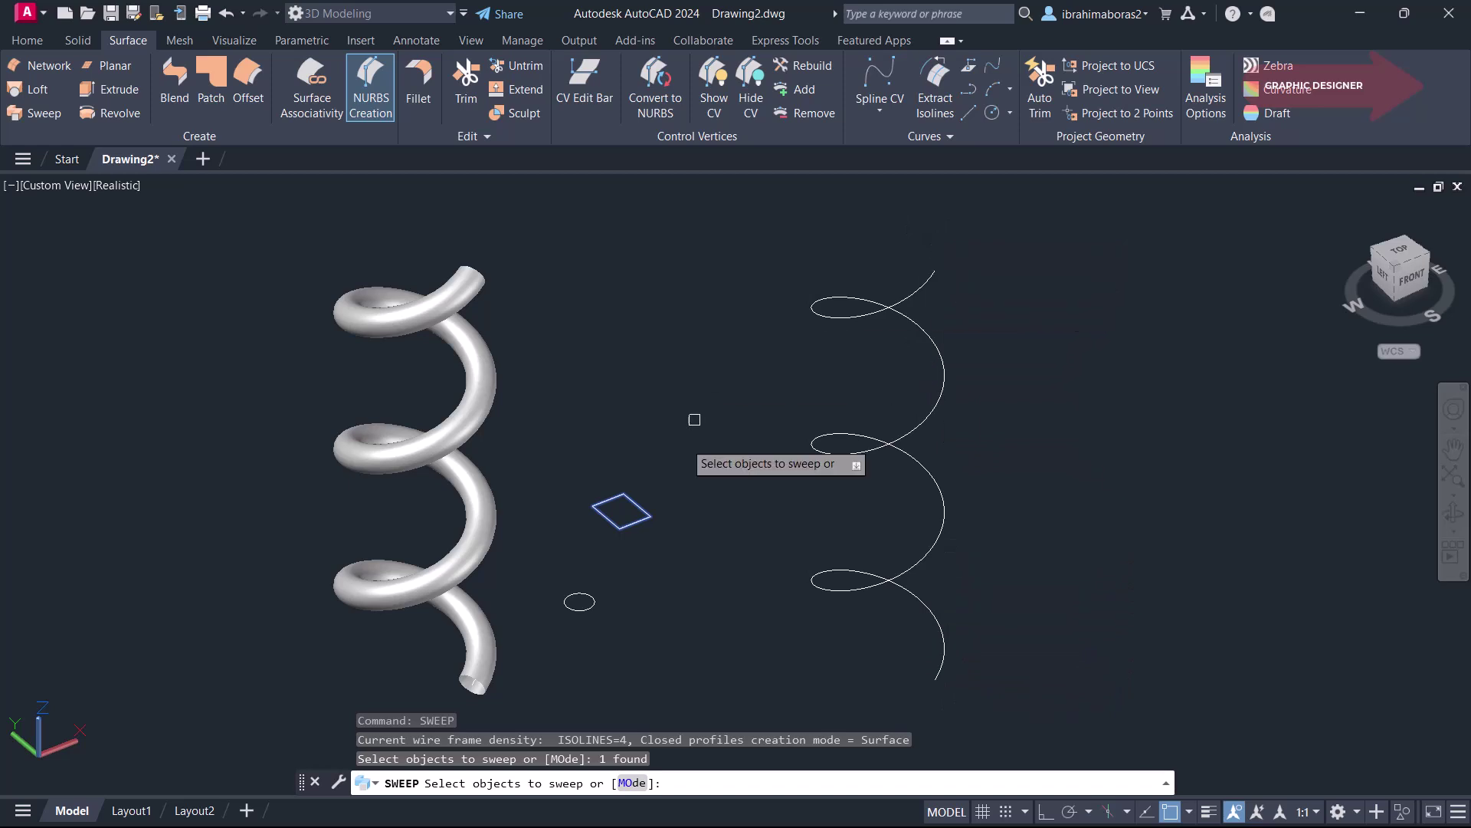
right_click(772, 556)
click(789, 577)
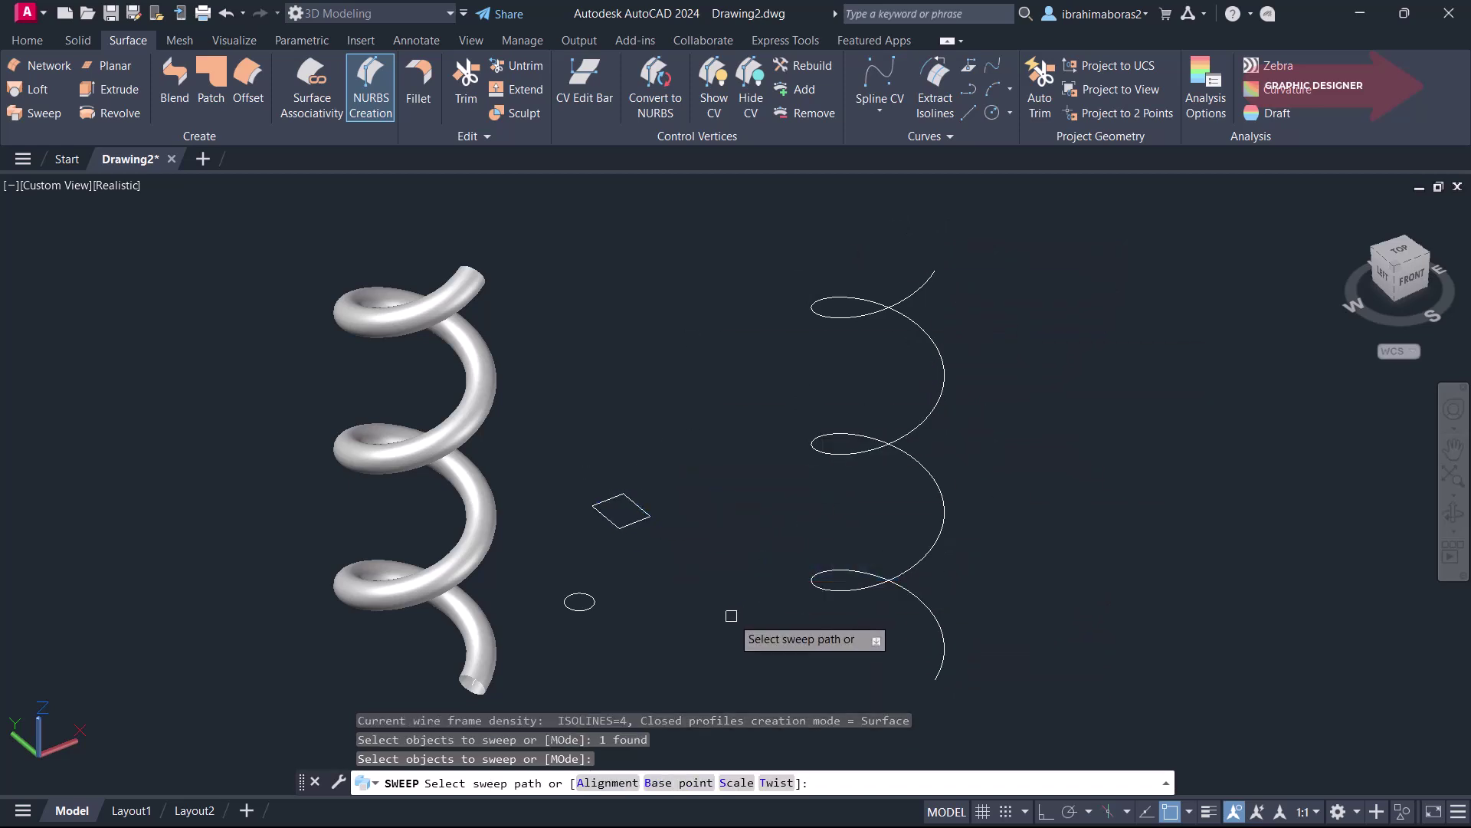
click(777, 782)
text(800)
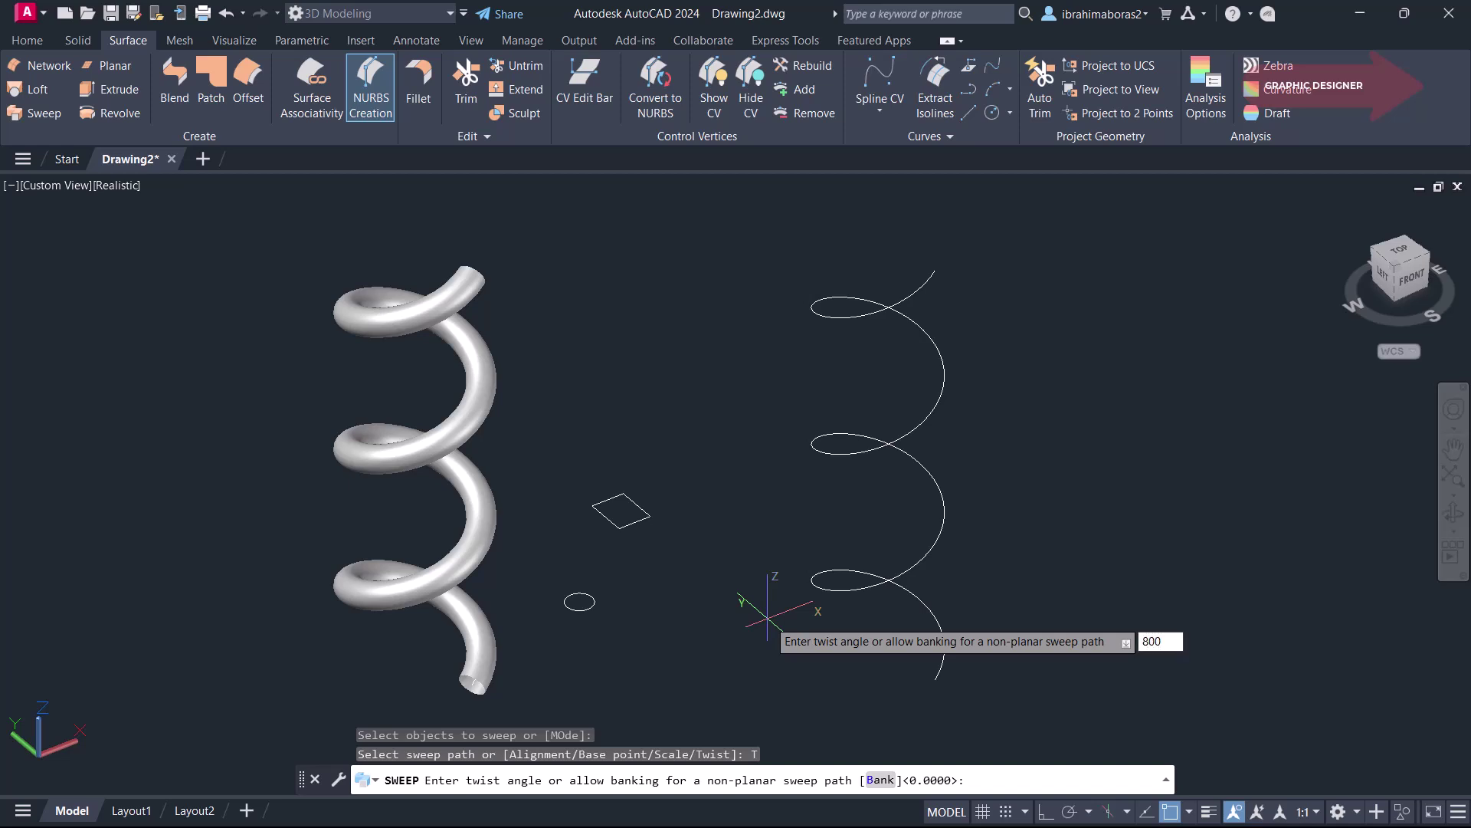
key(Return)
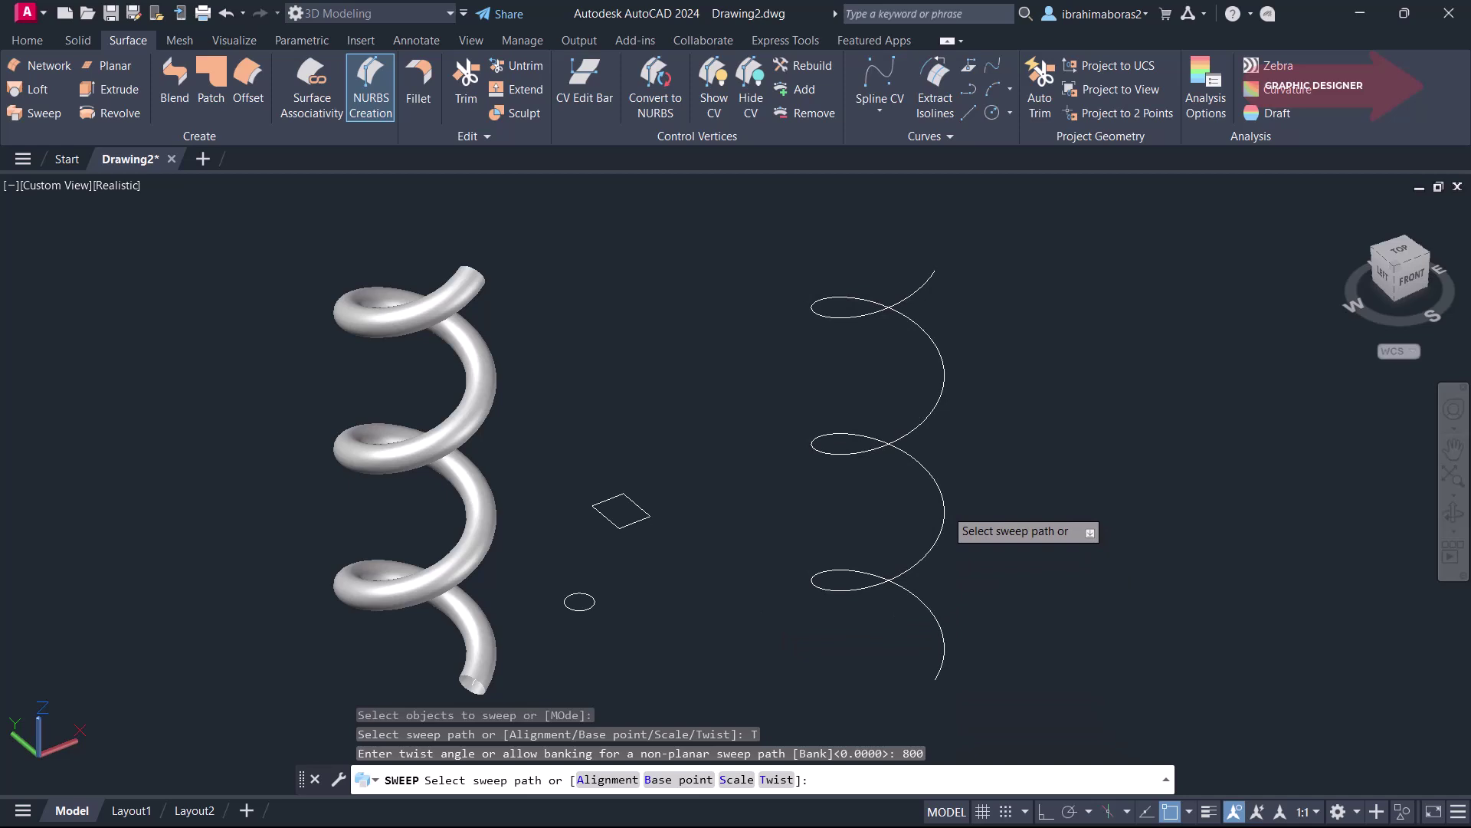
click(944, 512)
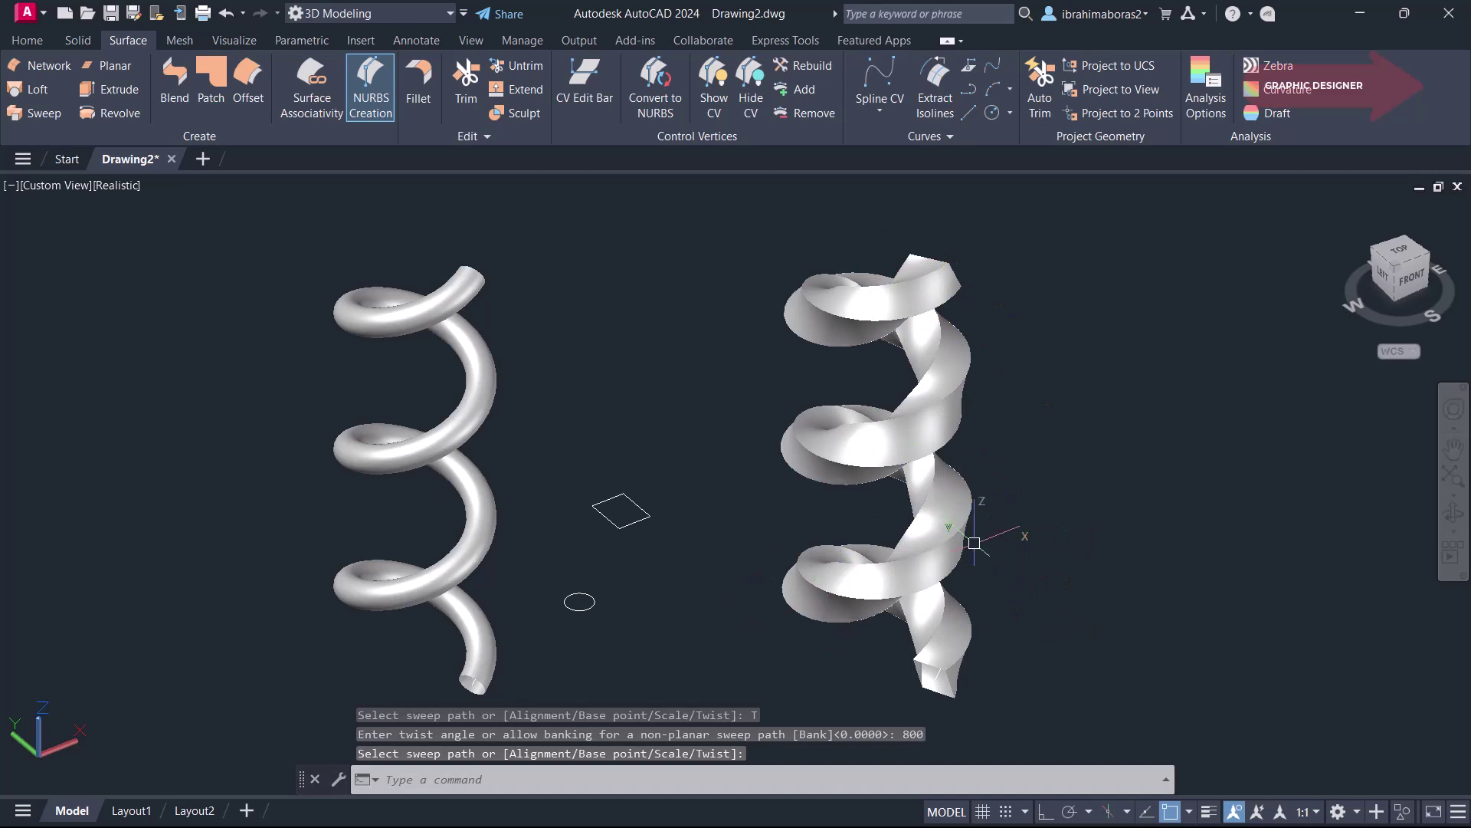
Draw a large three-point arc to the right of the swept coils
middle_drag(1076, 603, 873, 606)
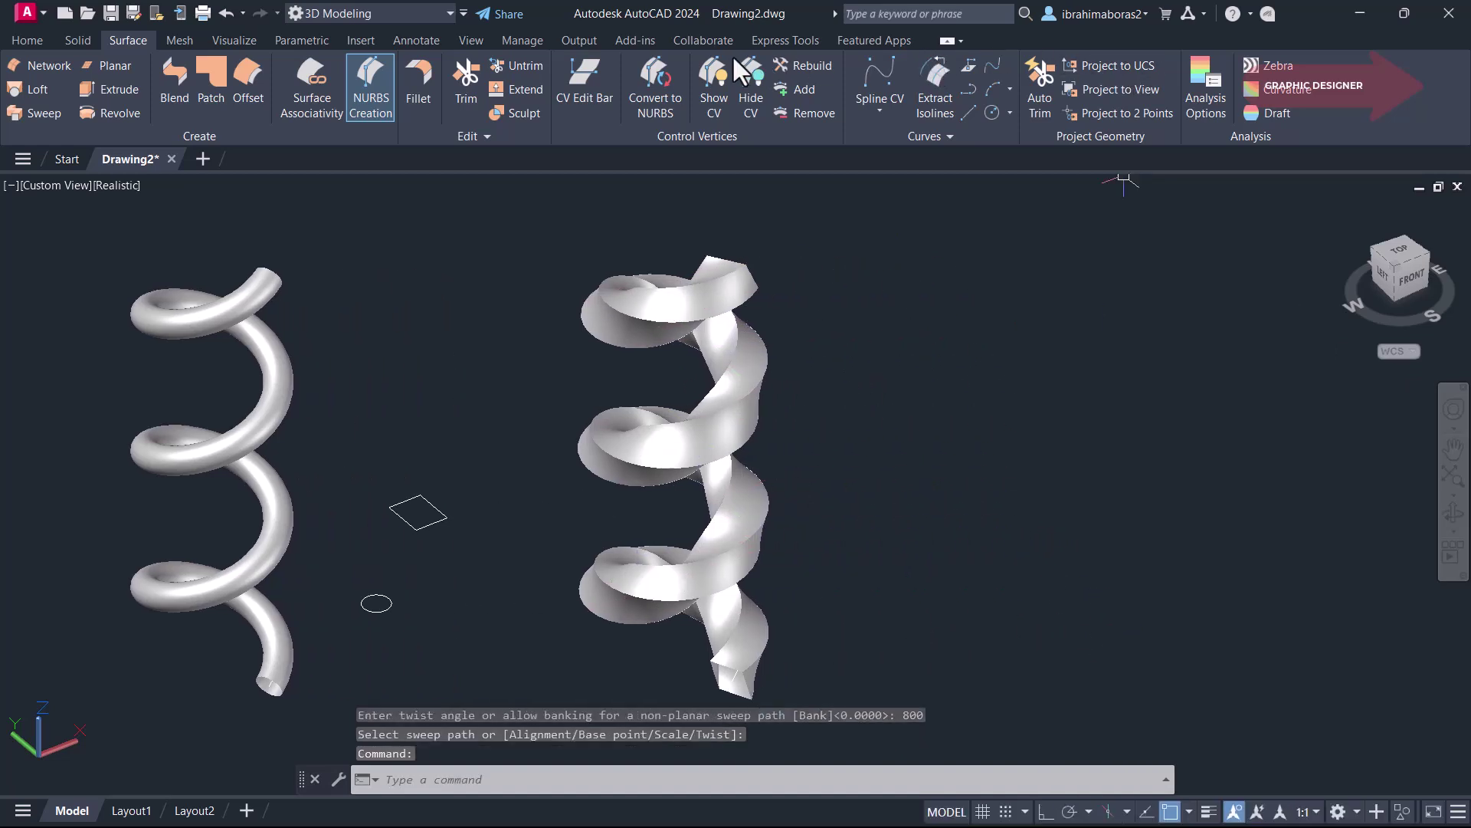
click(995, 85)
click(905, 502)
click(1046, 246)
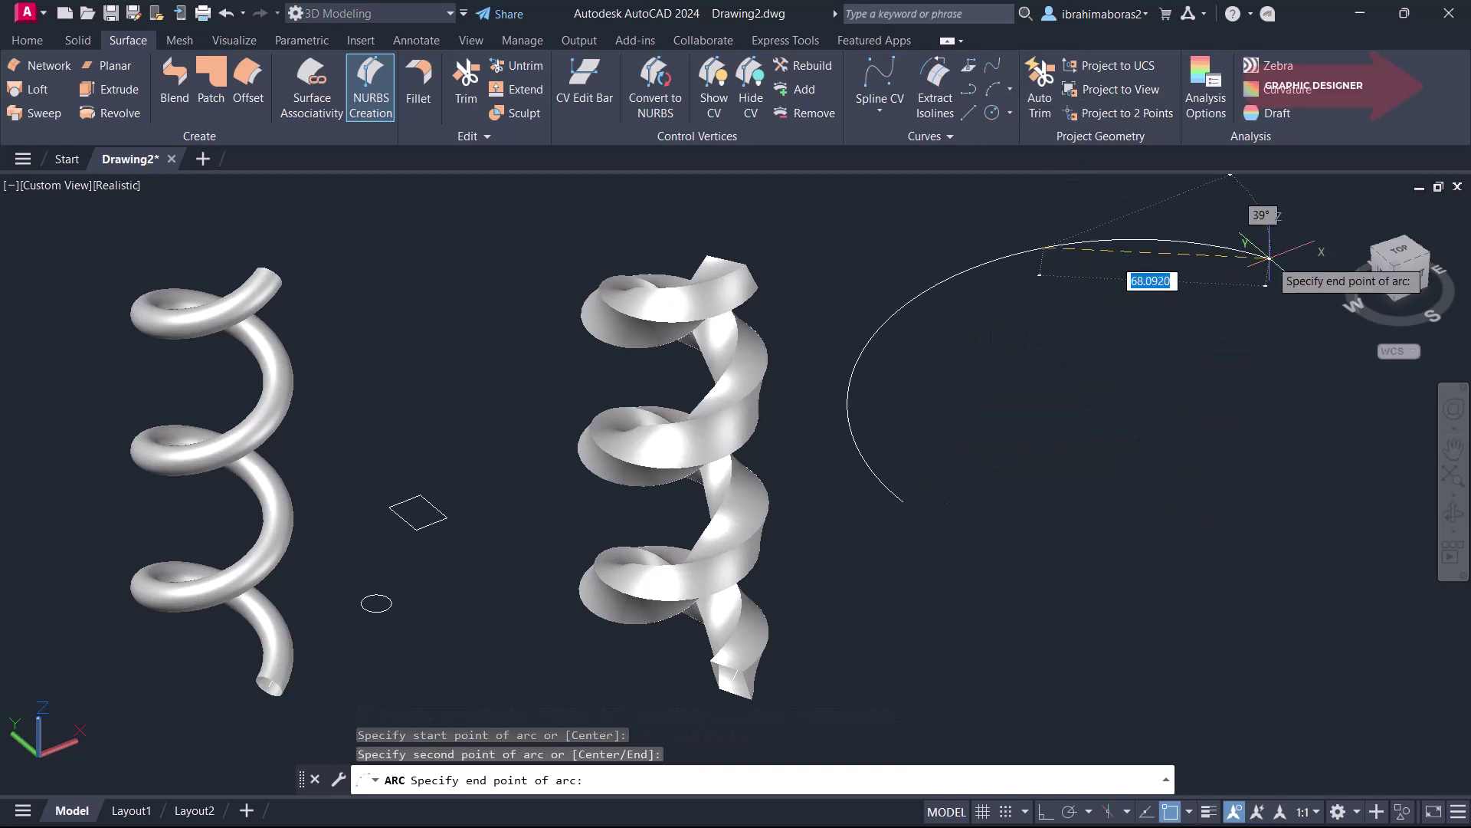
click(1327, 327)
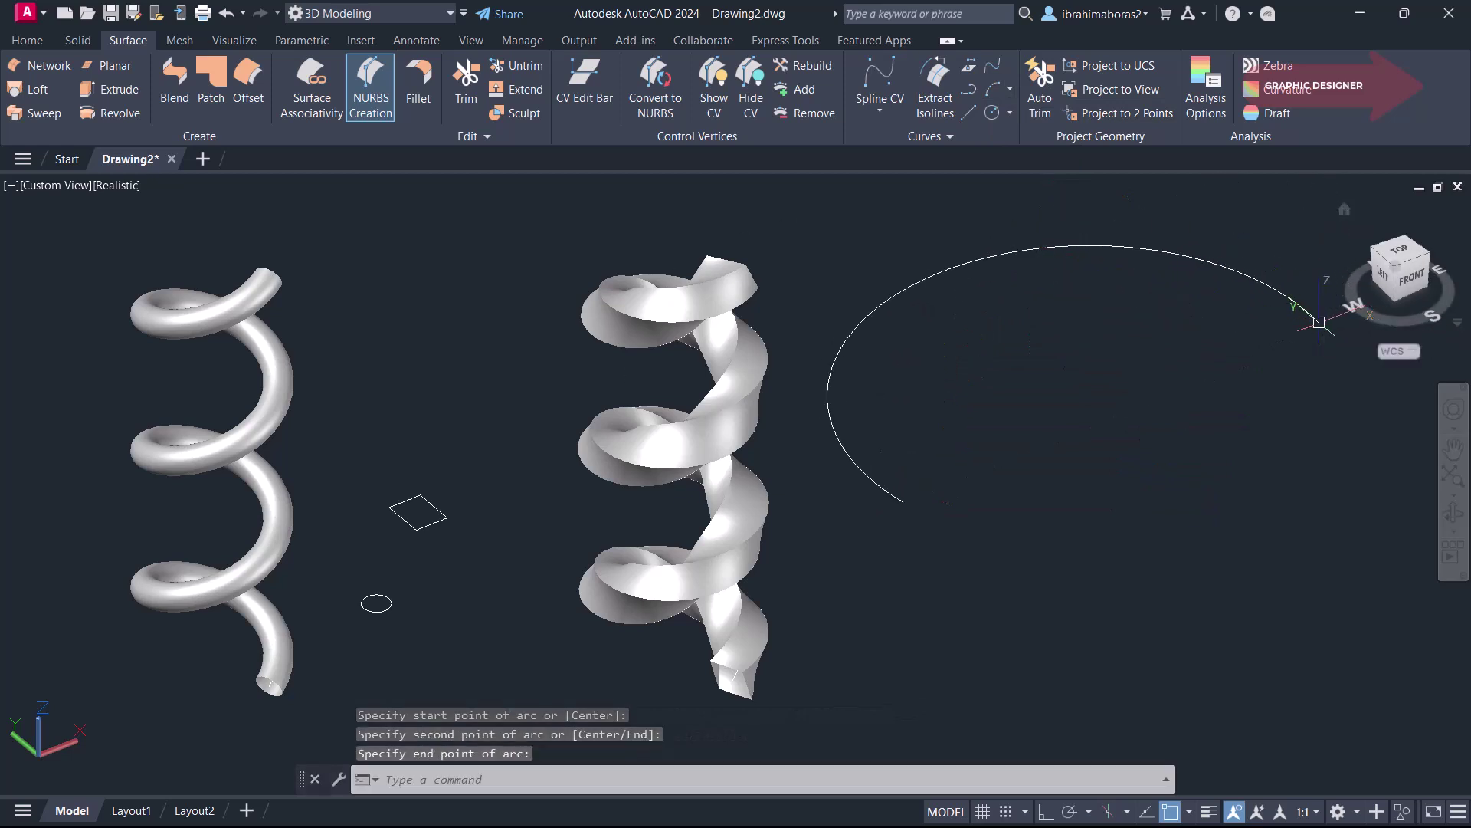
right_click(1326, 327)
key(Escape)
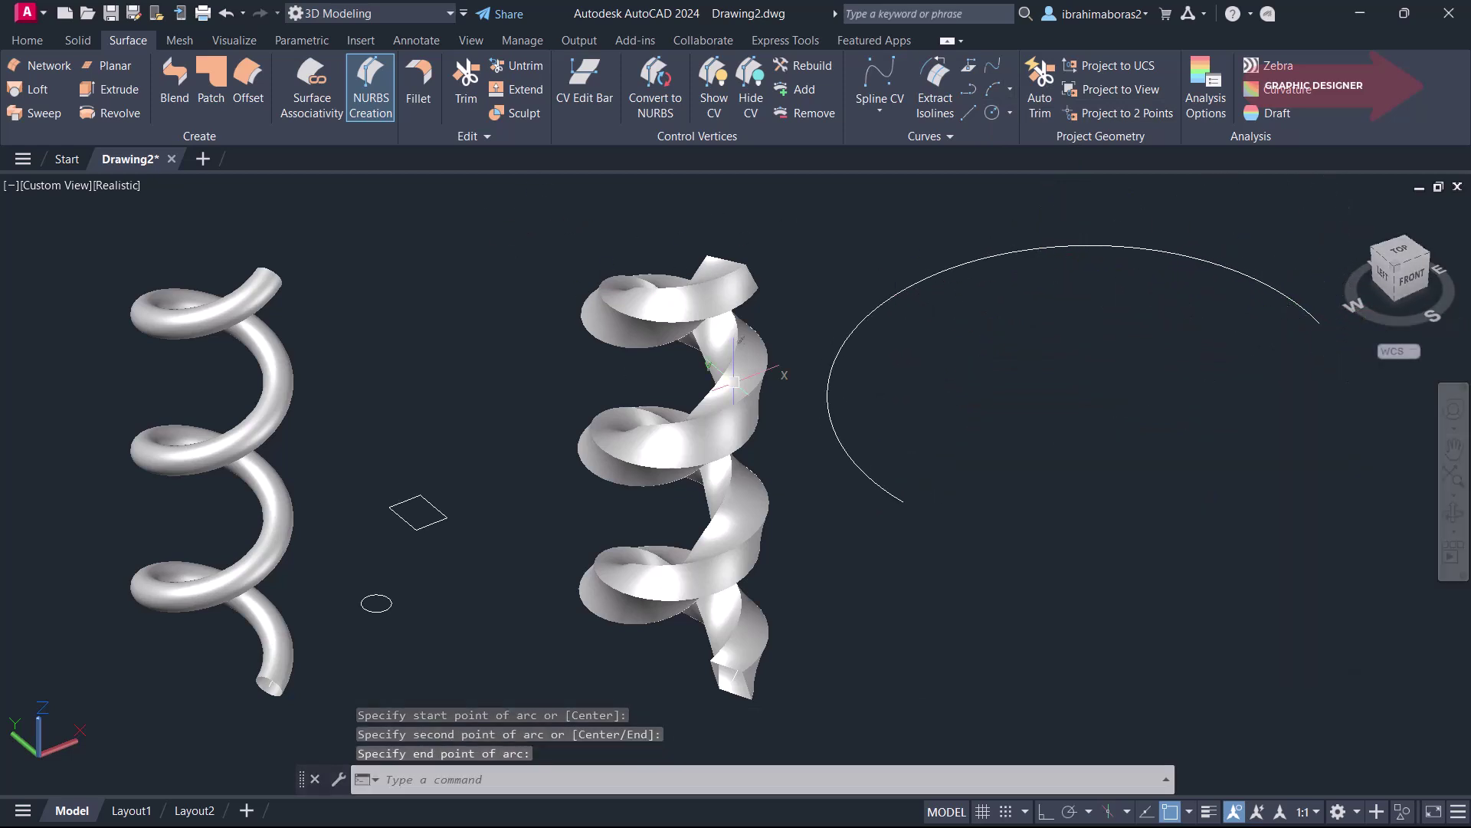
key(Escape)
text(C)
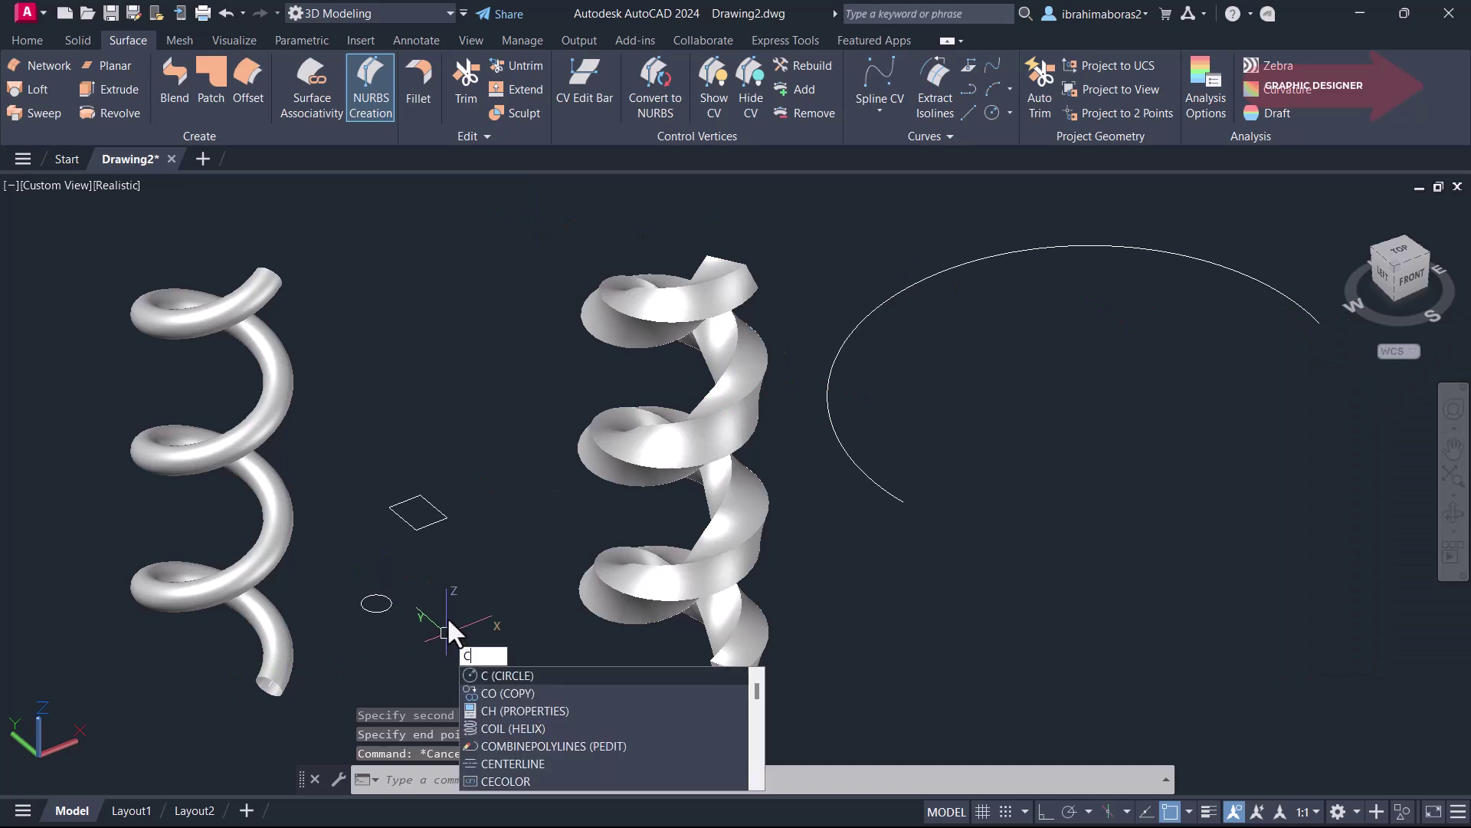
Copy the small square to a spot inside the new arc
text(o)
key(Return)
click(419, 528)
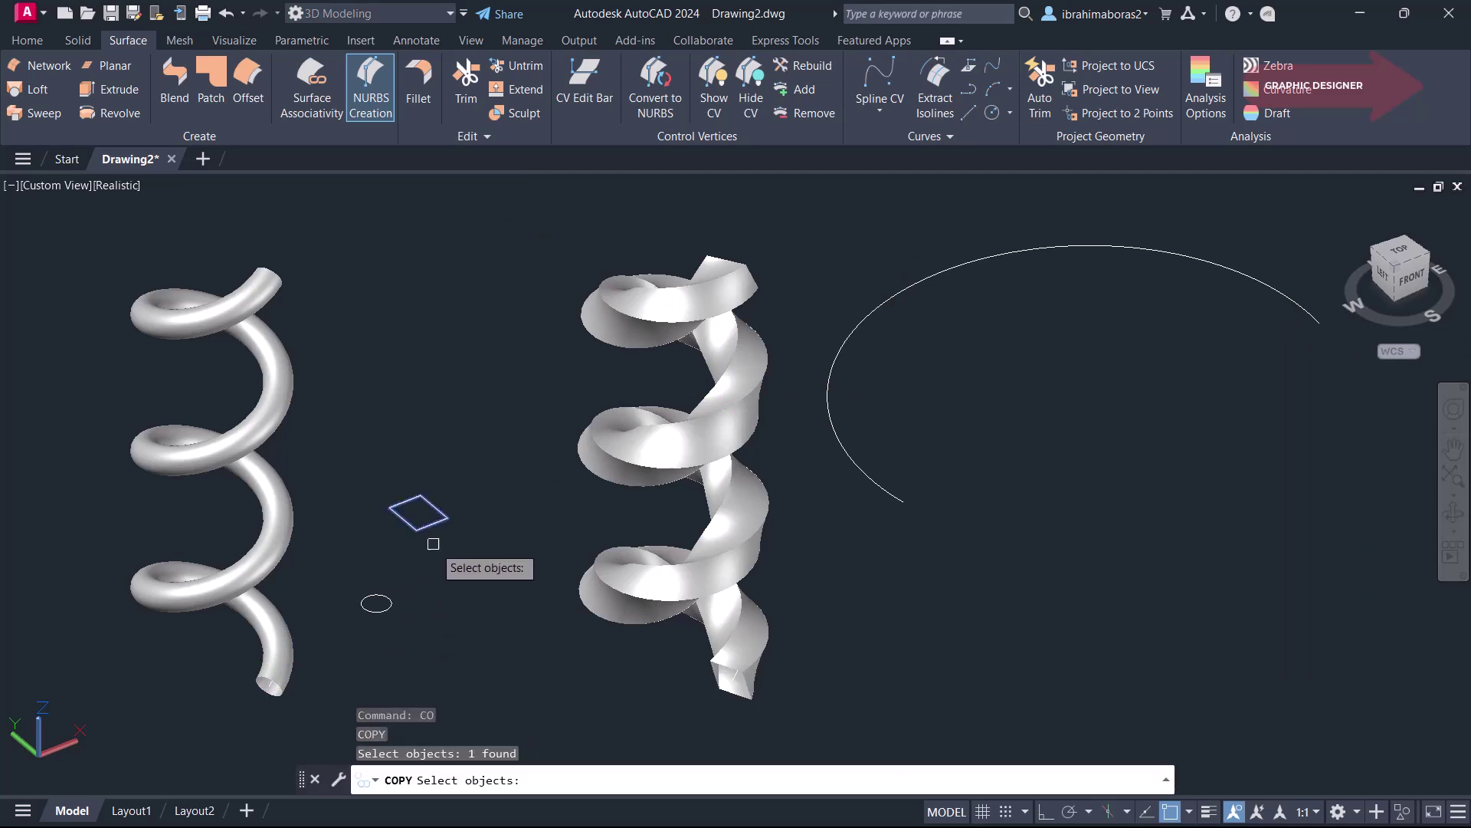
key(Return)
click(1104, 471)
right_click(1110, 519)
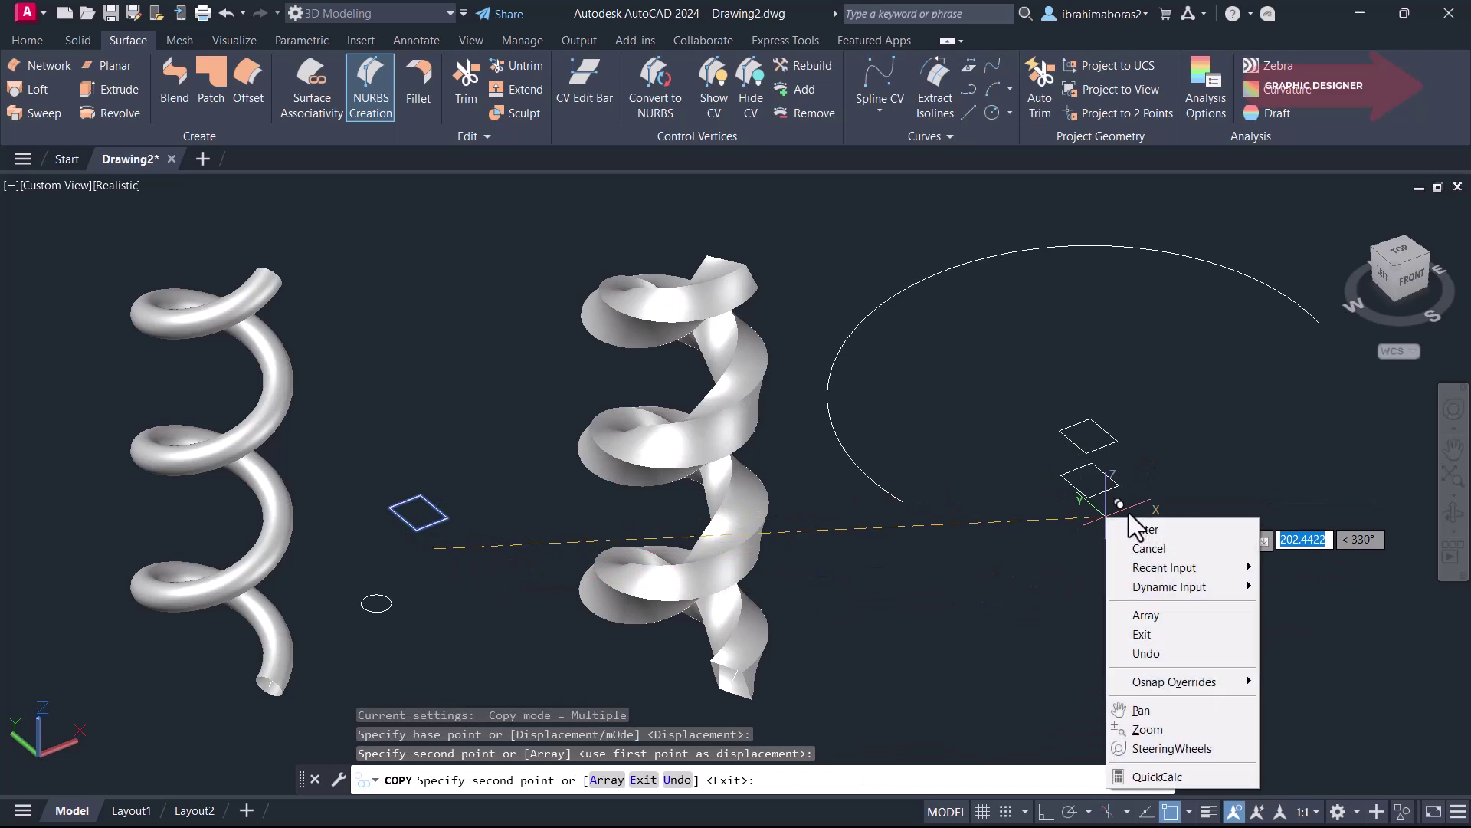
click(1145, 528)
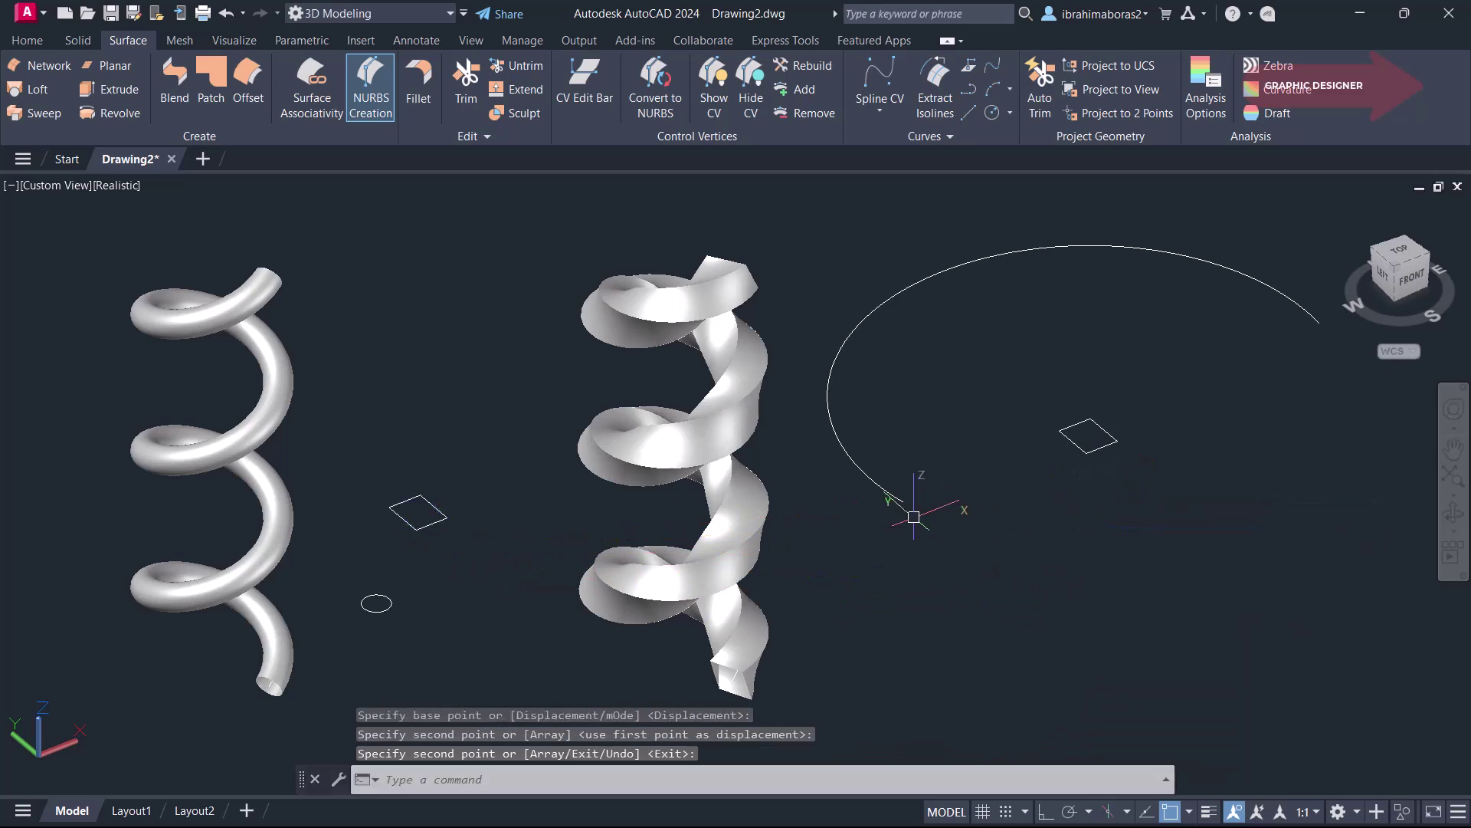
text(SWee)
key(Return)
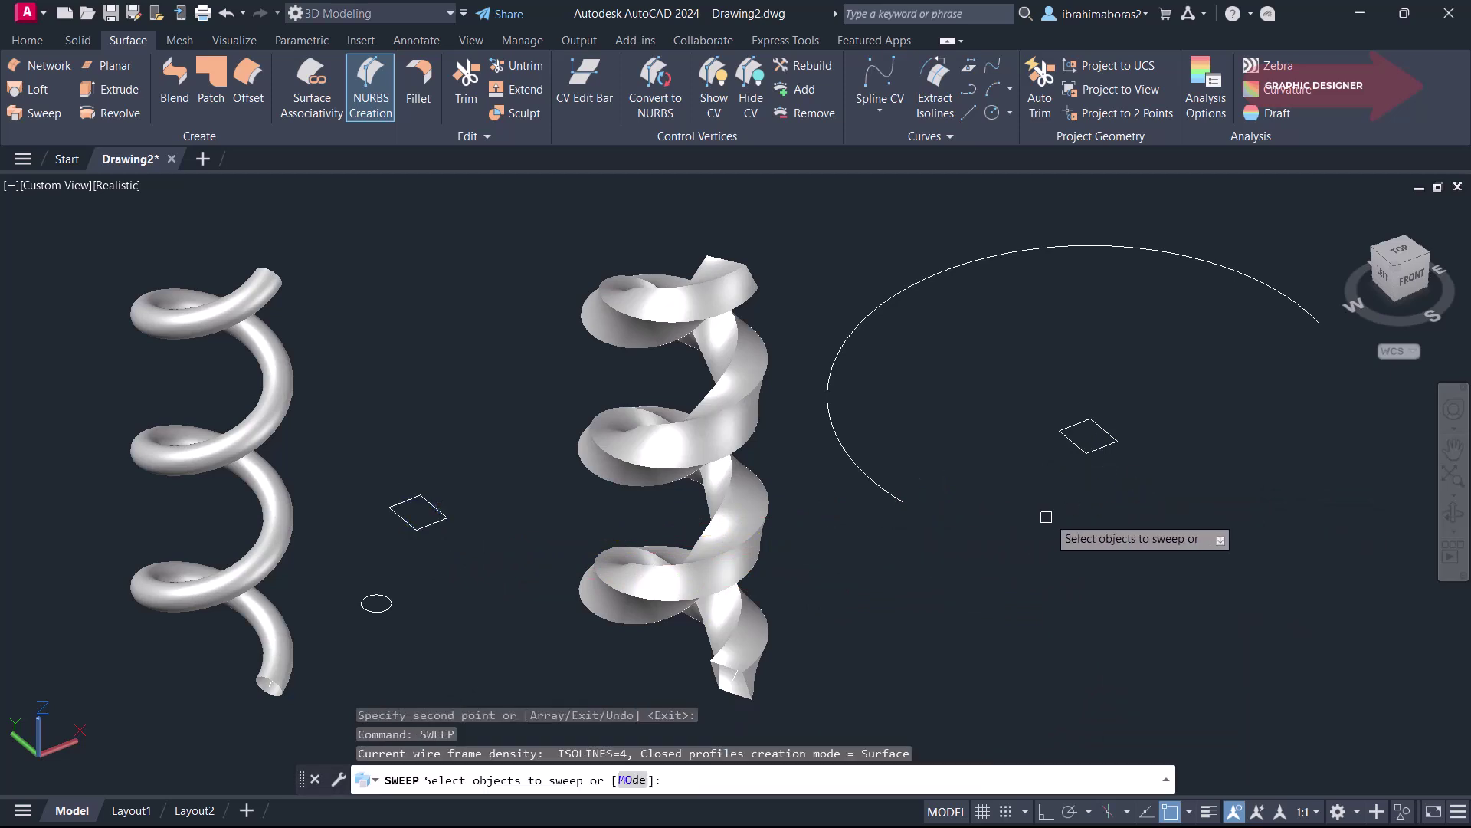
Sweep the copied diamond along the arc with a 1000 twist angle, then pan to view it
click(1092, 456)
right_click(1056, 506)
click(1073, 517)
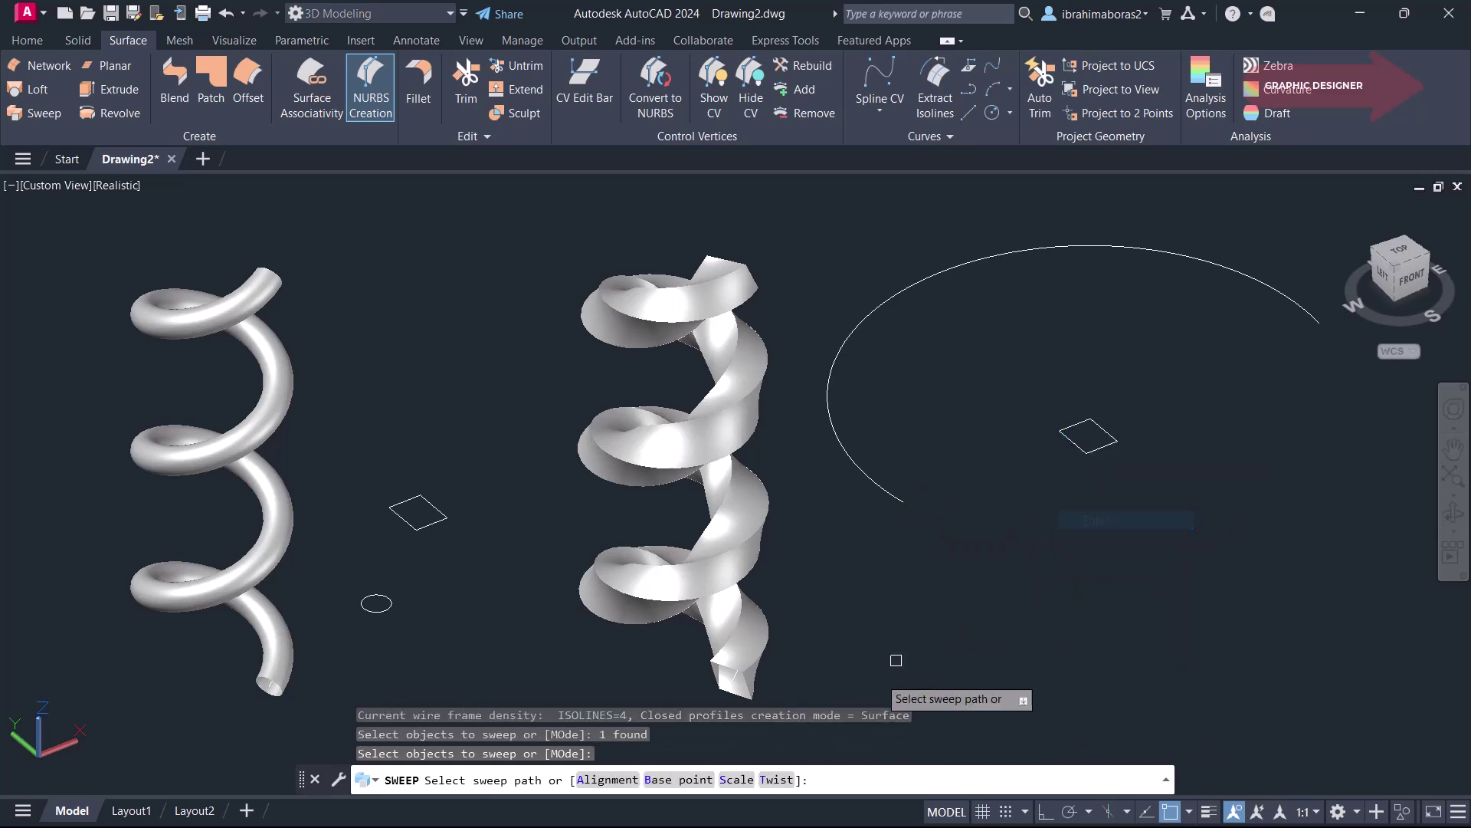
click(777, 780)
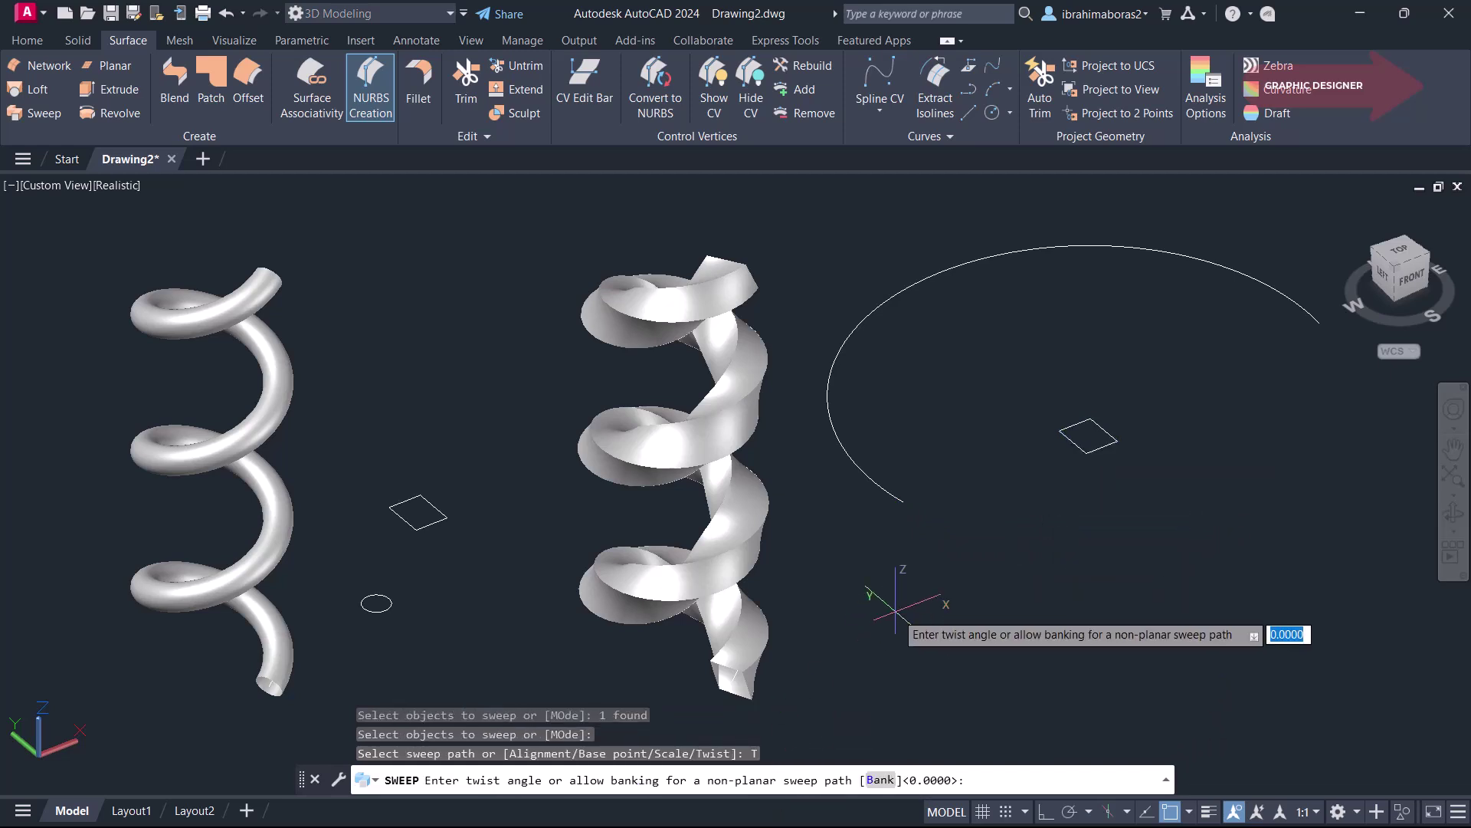
text(1000)
key(Return)
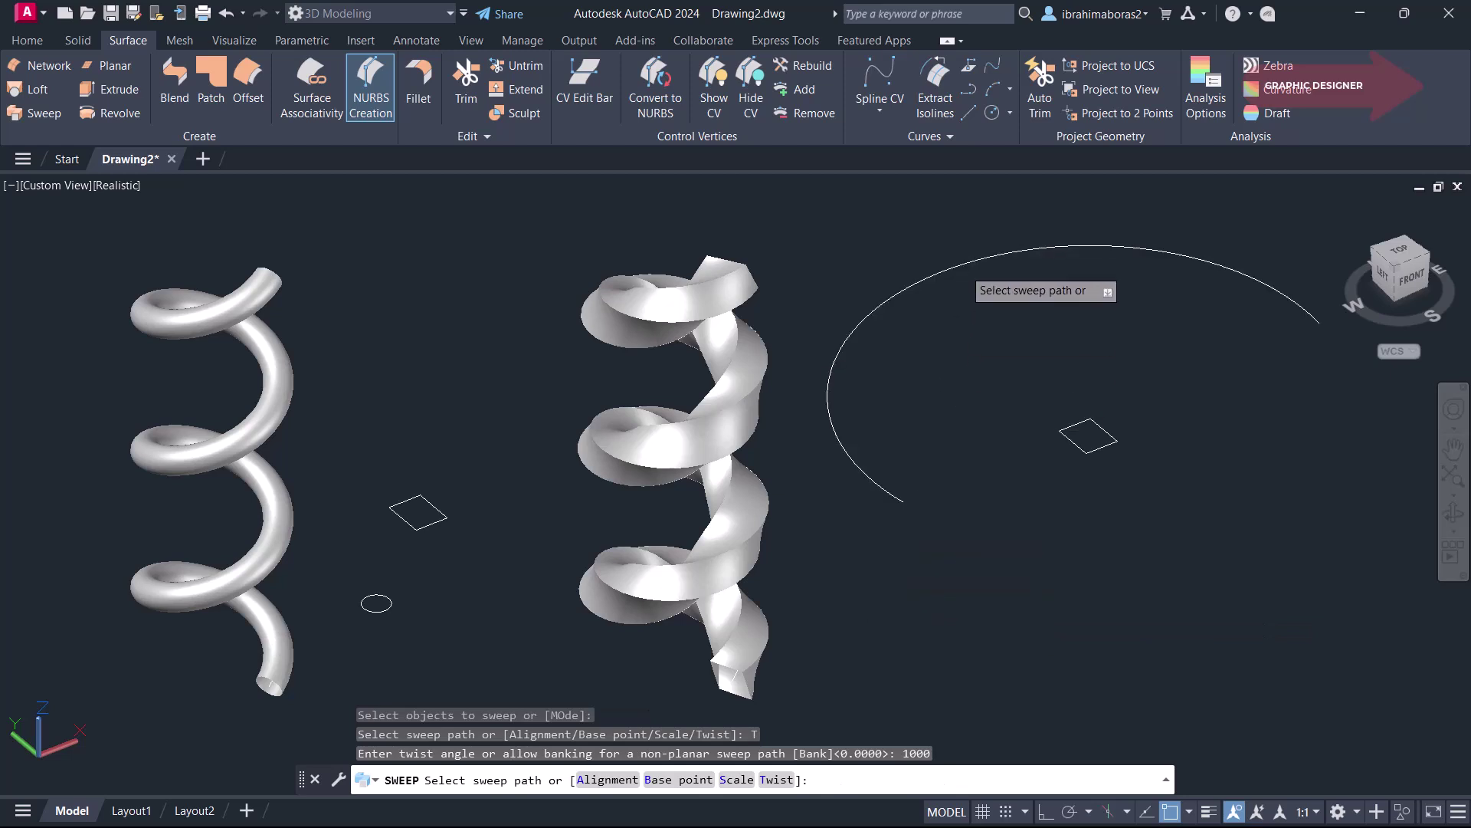
click(962, 267)
middle_drag(1226, 373, 1072, 407)
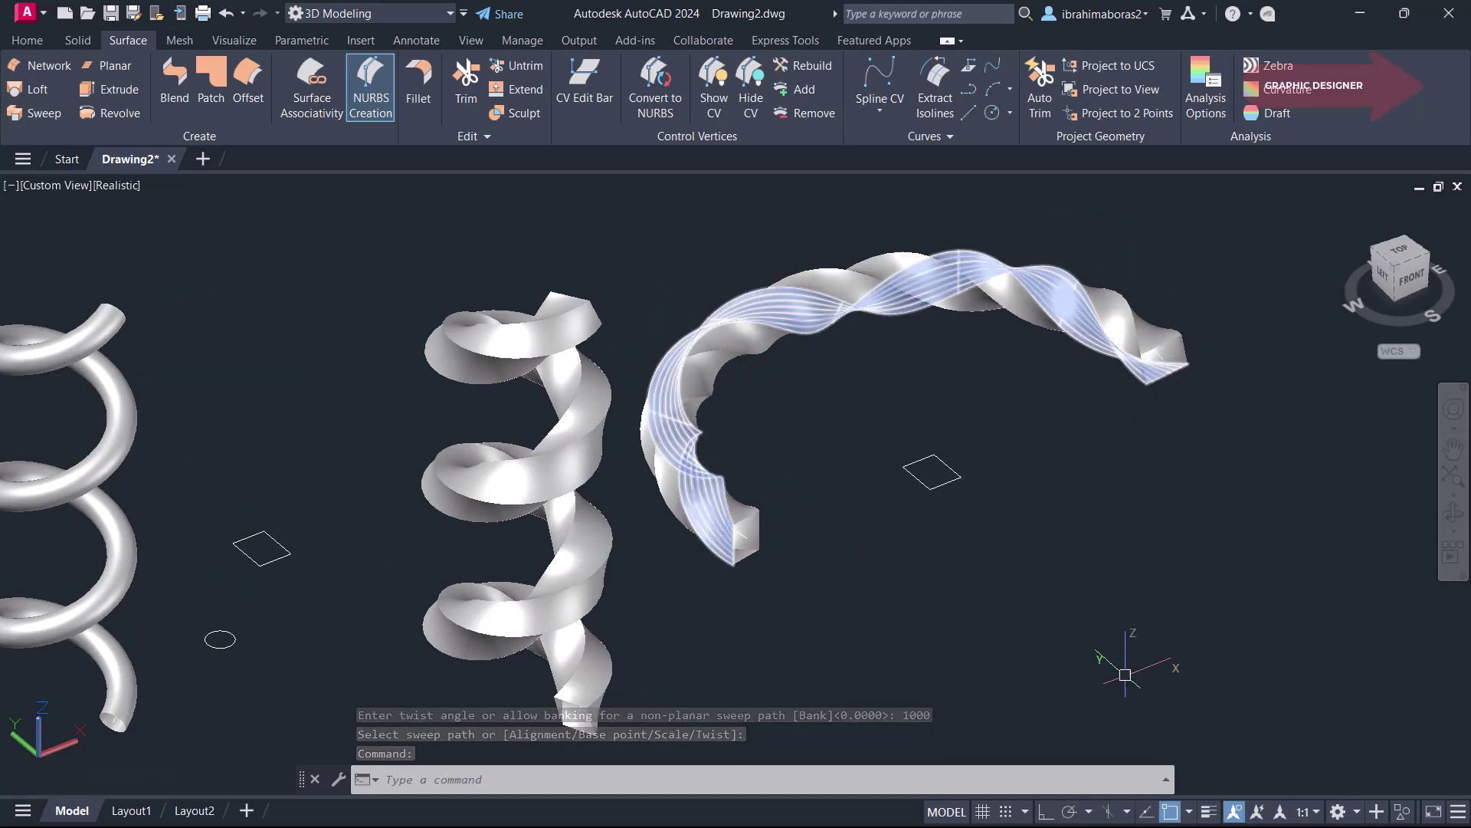
key(Escape)
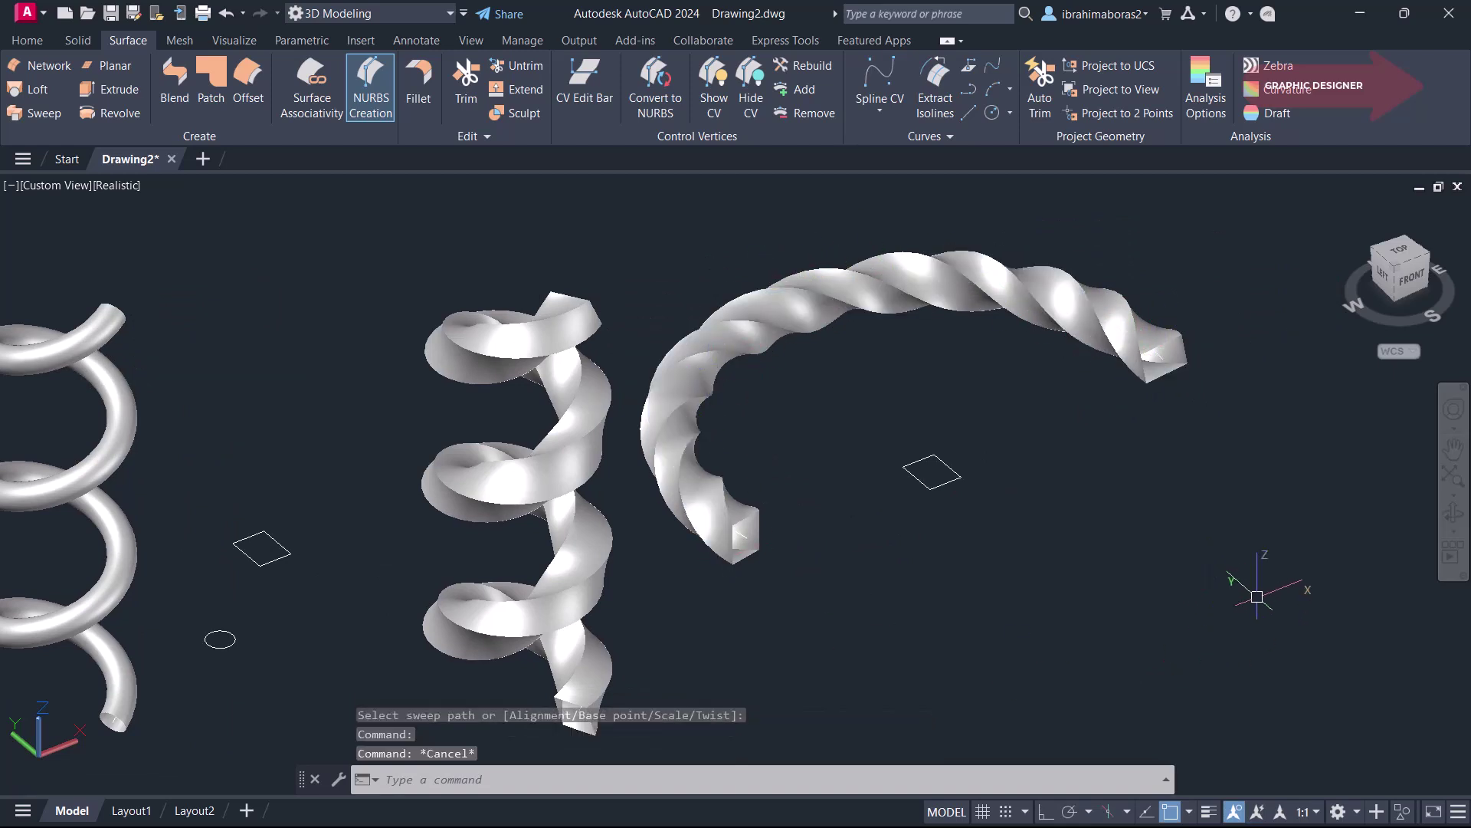